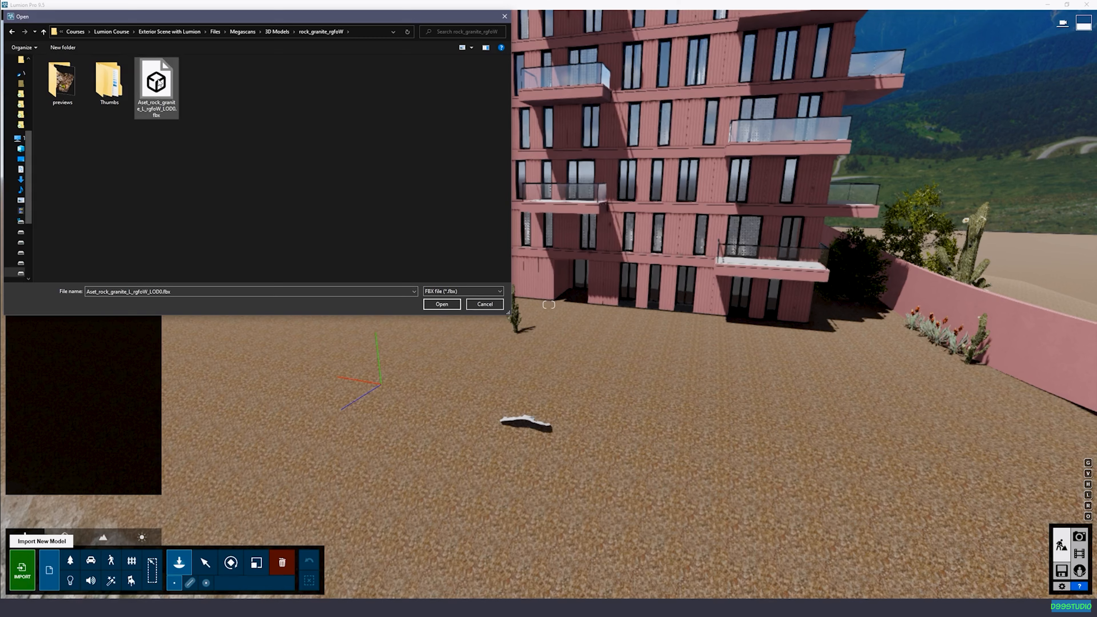
# - Import the model Aset_rock_granite_L_rgfoW_LOD0.fbx into the Lumion Course Exterior category folder
pyautogui.doubleClick(158, 82)
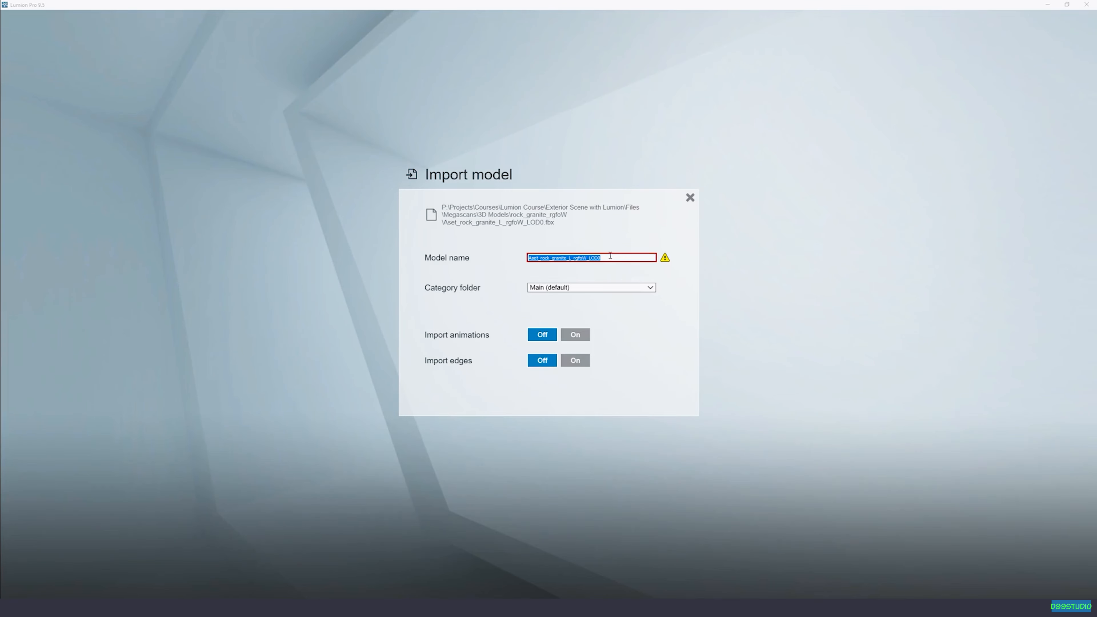
pyautogui.click(632, 285)
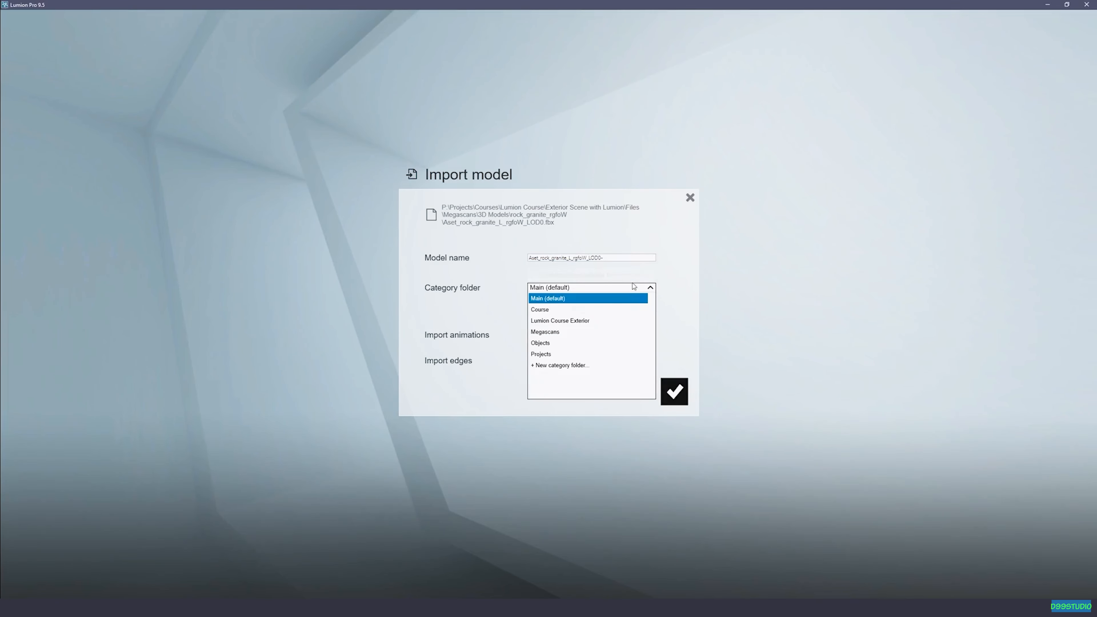
pyautogui.click(598, 312)
pyautogui.click(605, 288)
pyautogui.click(582, 321)
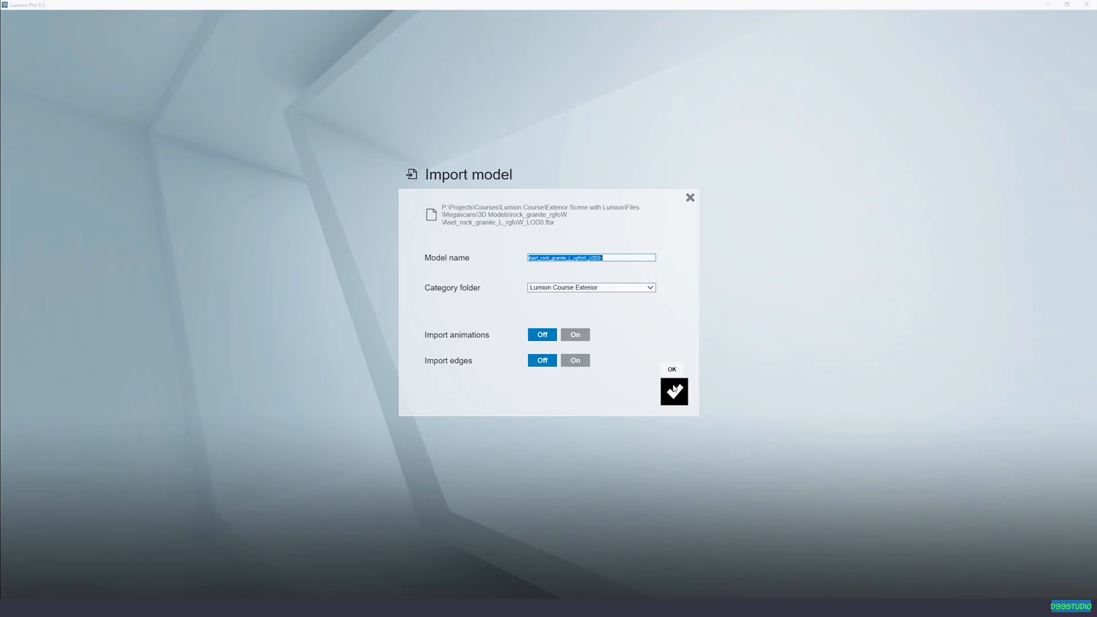
pyautogui.click(674, 391)
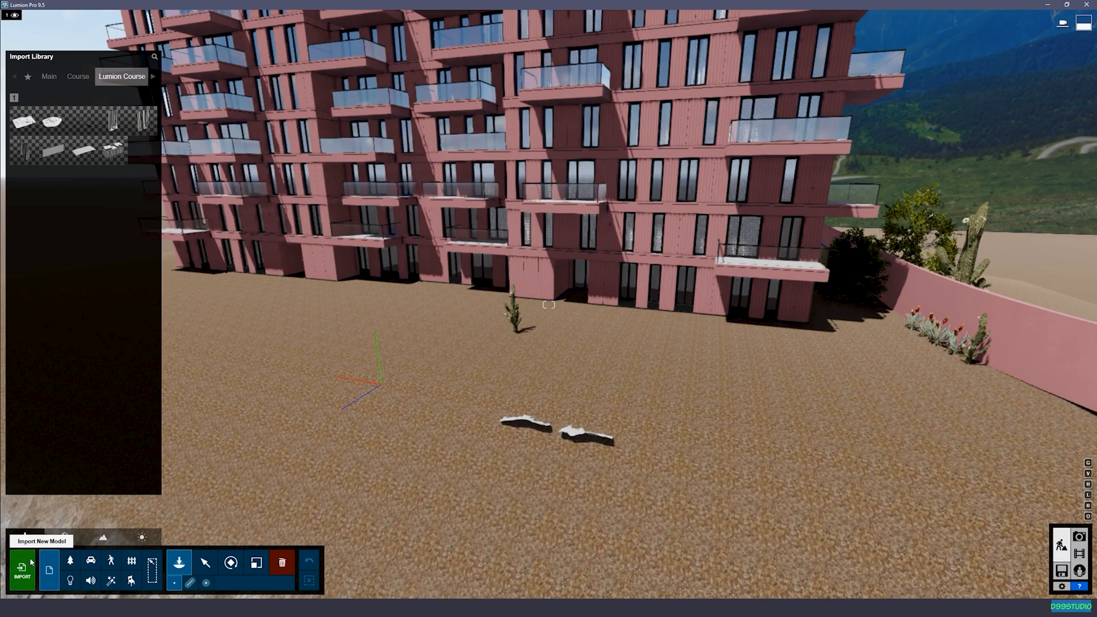
# - Import the model Aset_rock_granite_M_rjscW_LOD0.fbx from its rock_granite_rjscW folder into the Lumion Course Exterior category
pyautogui.click(33, 560)
pyautogui.doubleClick(86, 91)
pyautogui.doubleClick(155, 89)
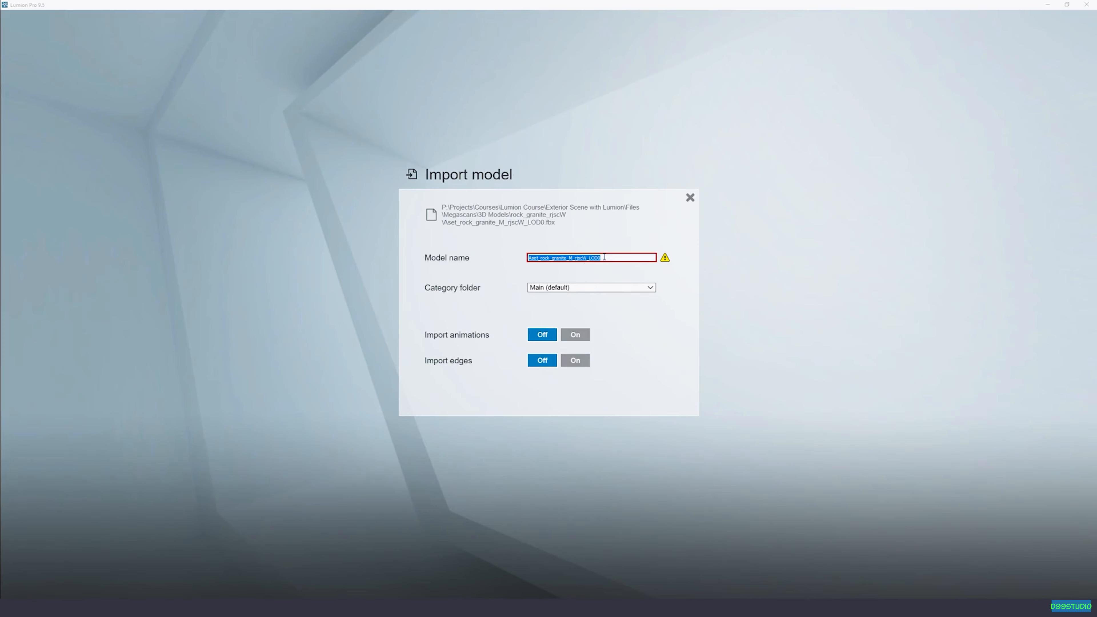
pyautogui.click(624, 288)
pyautogui.click(561, 322)
pyautogui.click(674, 391)
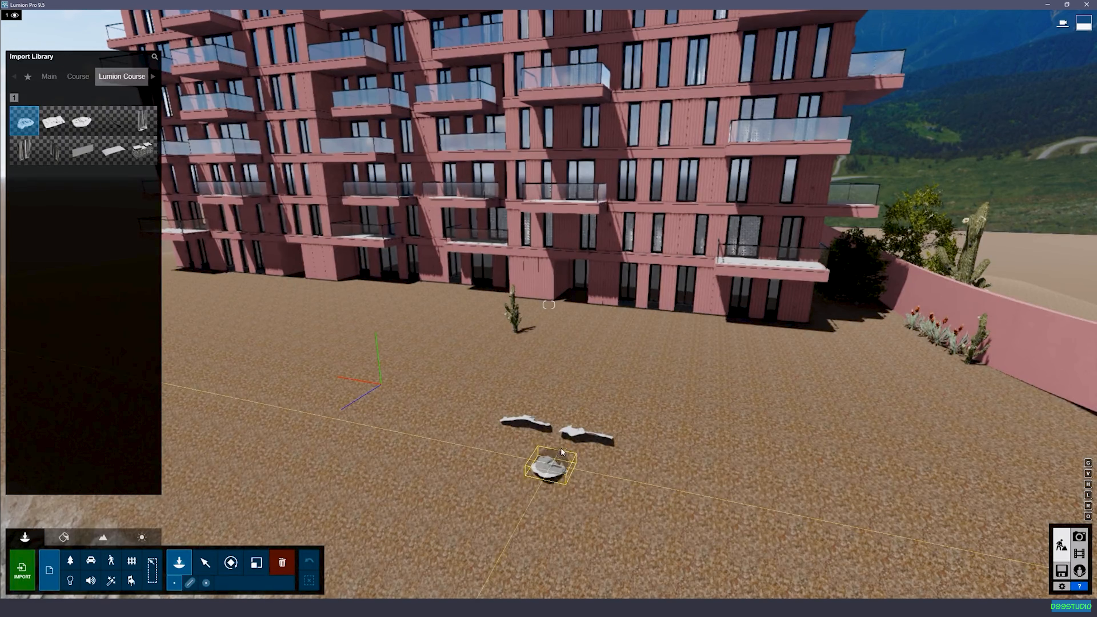
# - Raise the two medium granite rocks together about 0.7 m off the ground, and lift the large rgfoW rock as well
pyautogui.moveTo(517, 515); pyautogui.dragTo(742, 501, button='right')
pyautogui.press('w')
pyautogui.press('s')
pyautogui.press('w')
pyautogui.press('w')
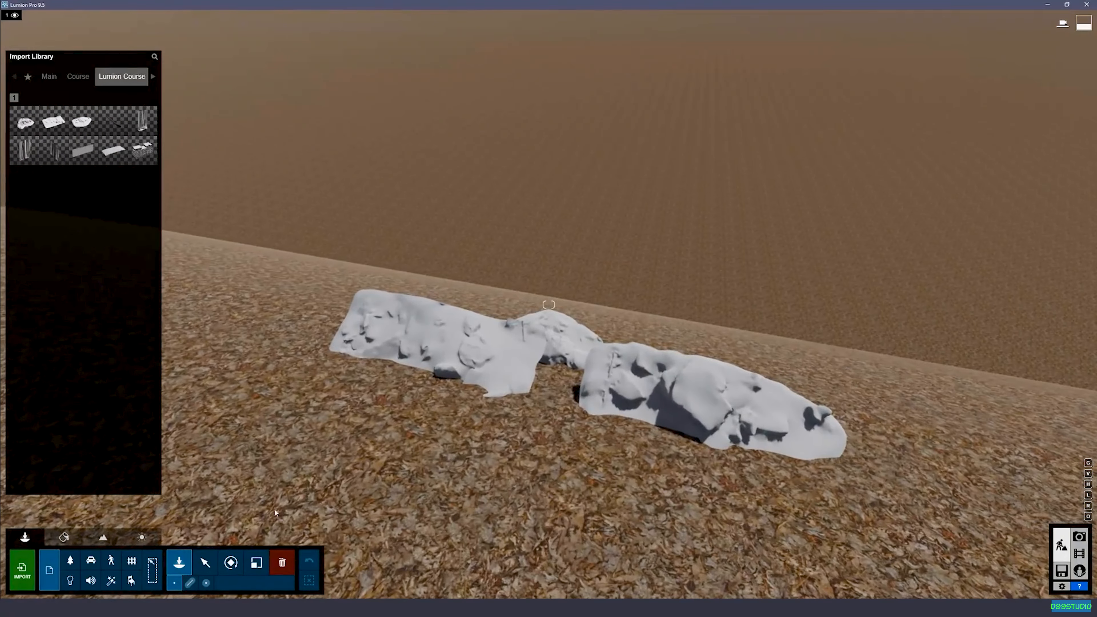
pyautogui.click(215, 569)
pyautogui.click(442, 358)
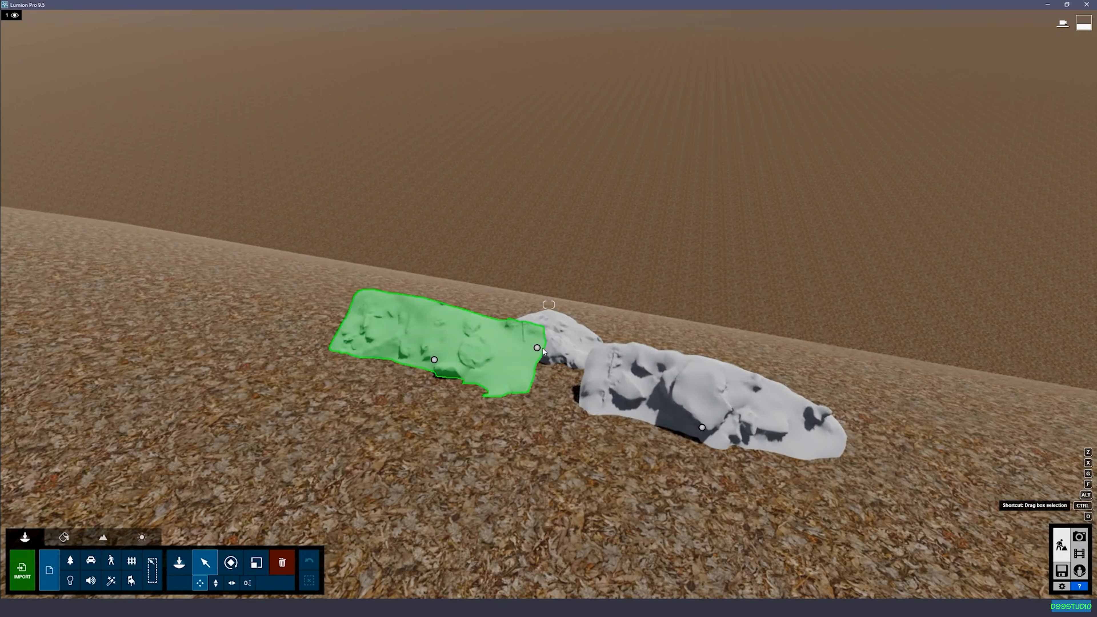
pyautogui.click(537, 347)
pyautogui.keyDown('ctrl'); pyautogui.click(702, 428); pyautogui.keyUp('ctrl')
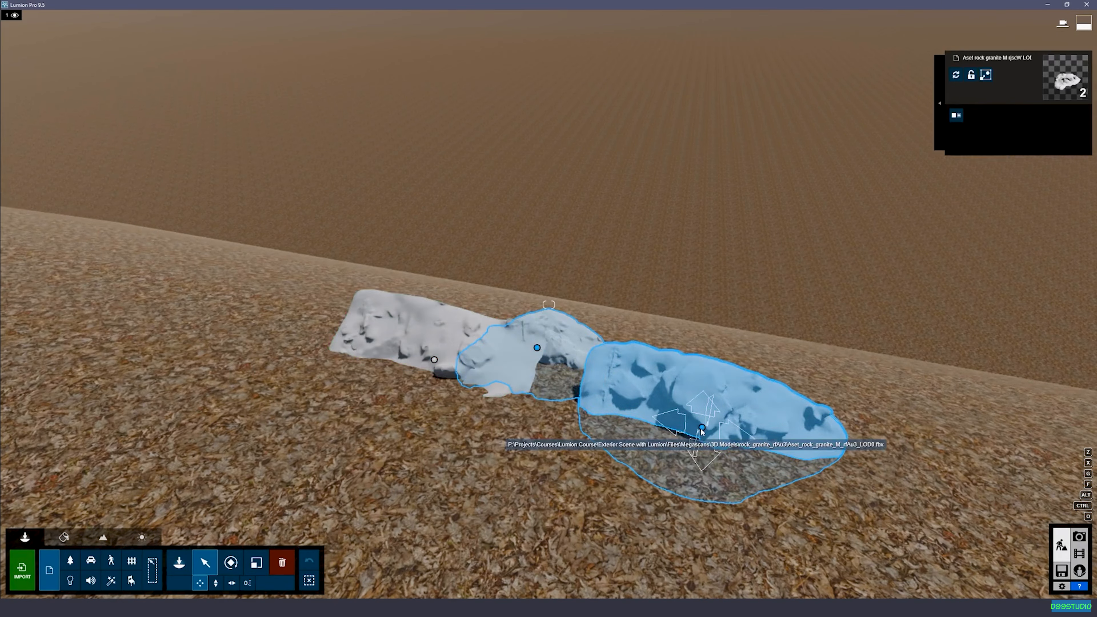
pyautogui.moveTo(702, 426); pyautogui.dragTo(725, 3)
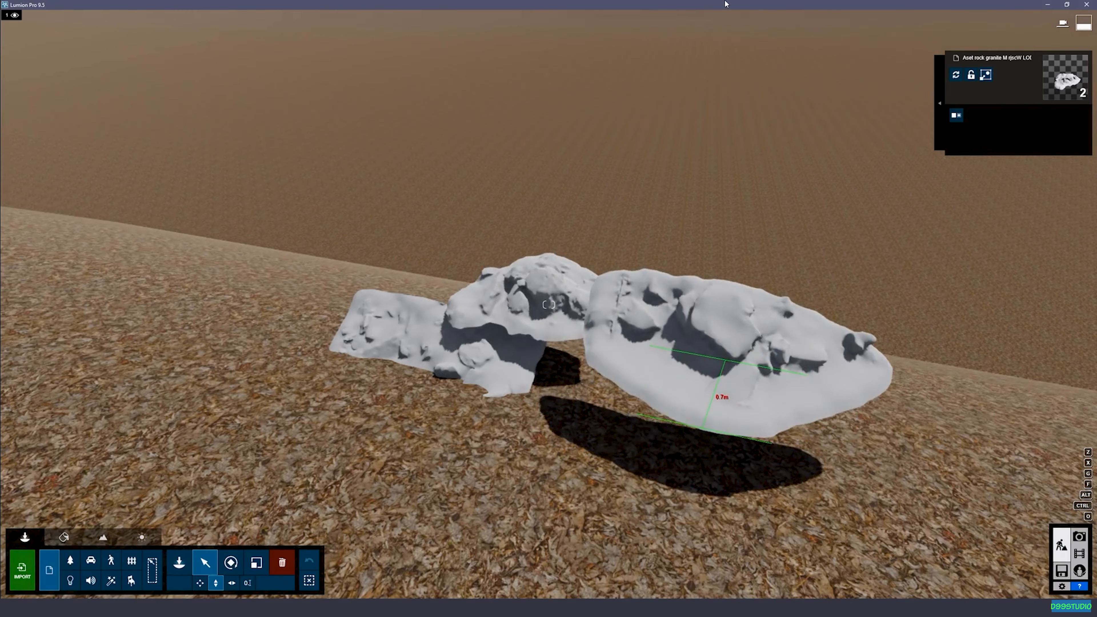
pyautogui.click(434, 359)
pyautogui.moveTo(440, 358); pyautogui.dragTo(457, 323)
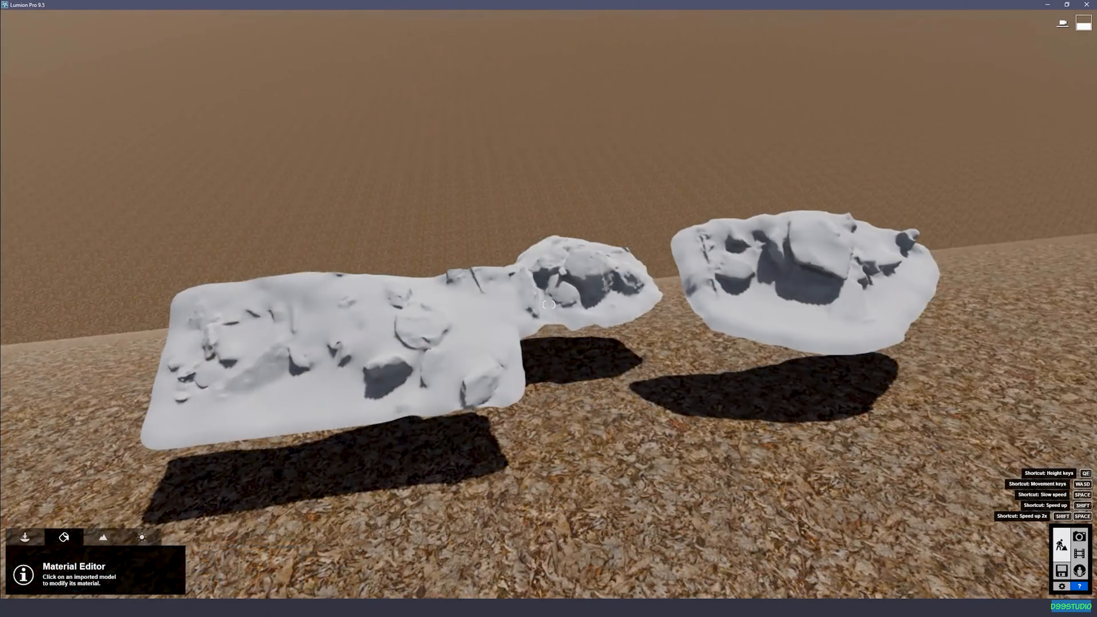
# - Give the large rgfoW rock a Standard material with Aset_rock_granite_L_rgfoW_4K_Albedo.jpg as its color map
pyautogui.press('w')
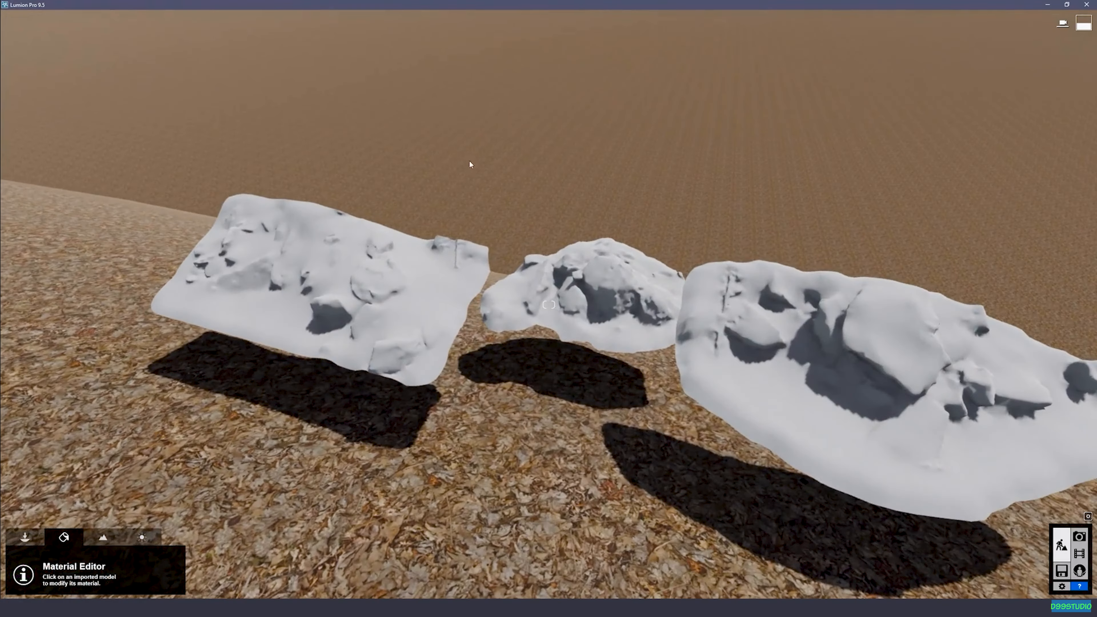
pyautogui.click(283, 290)
pyautogui.click(35, 383)
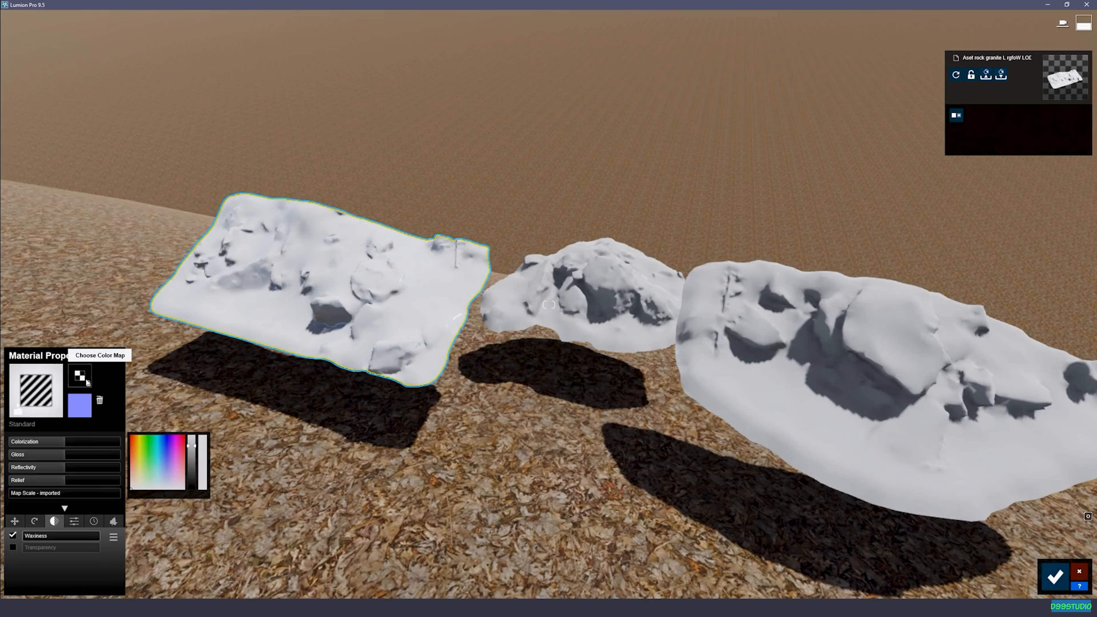
pyautogui.click(88, 381)
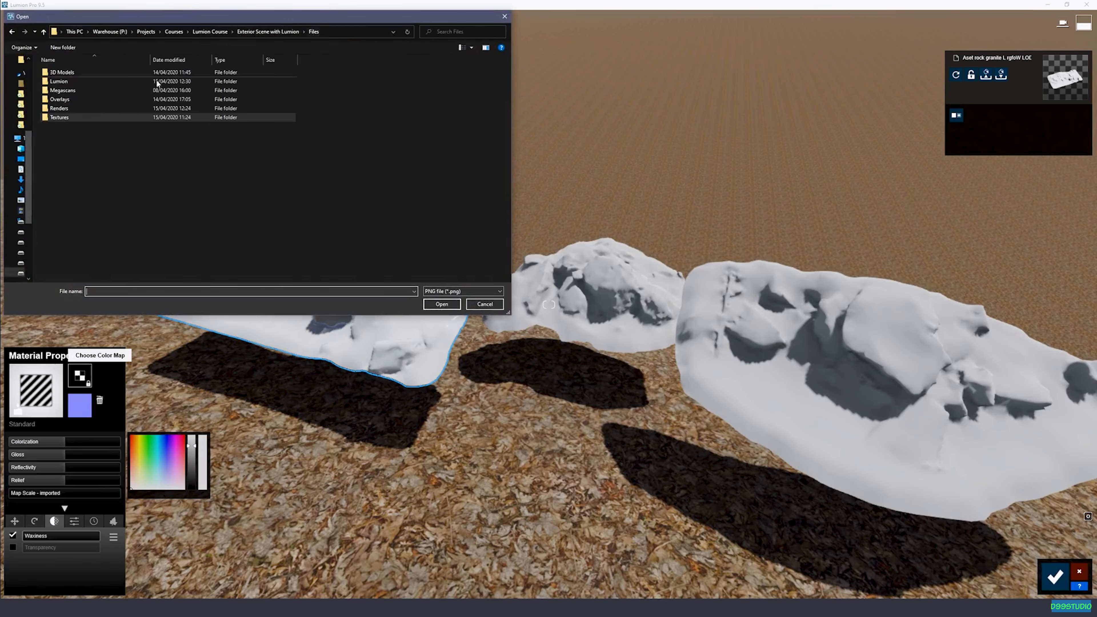
pyautogui.doubleClick(73, 90)
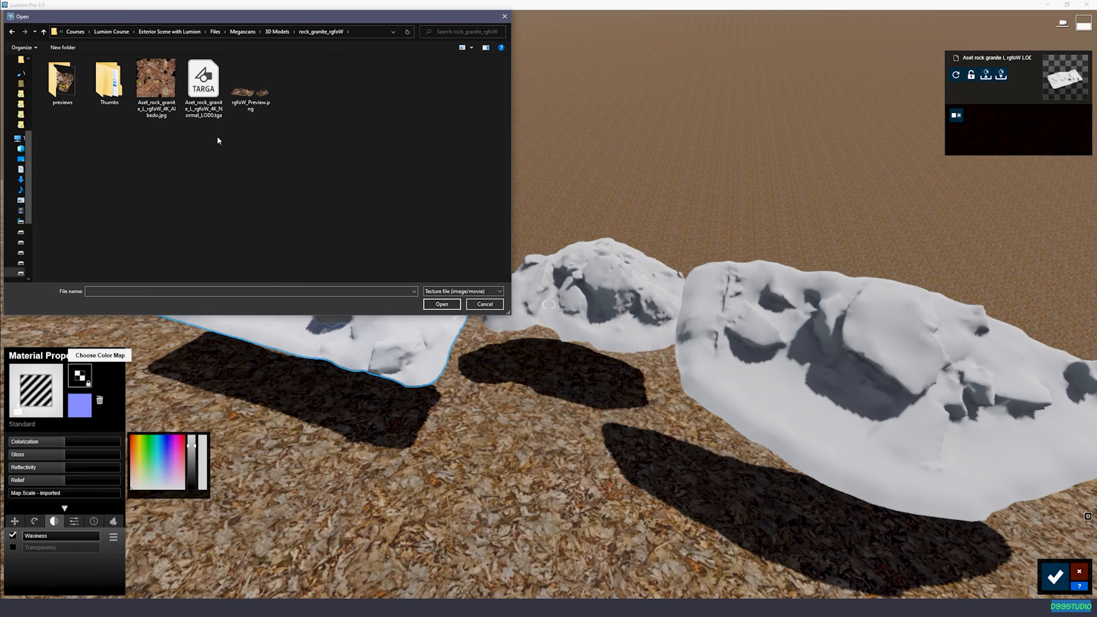
pyautogui.doubleClick(163, 79)
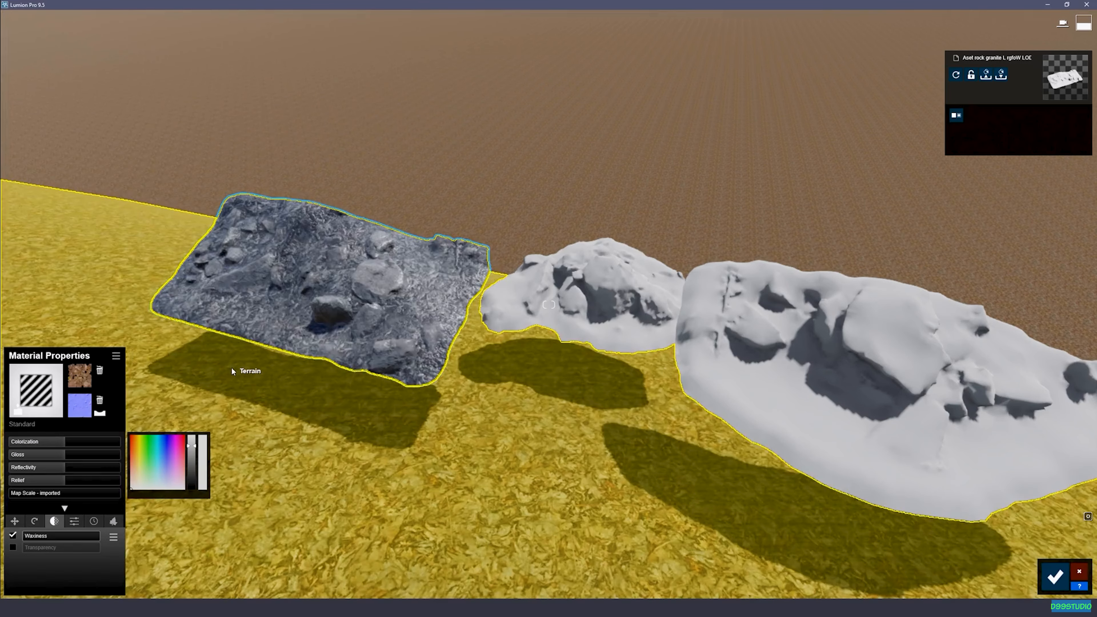
# - Set the Colorization of the large rgfoW rock's material to 0.0
pyautogui.press('w')
pyautogui.moveTo(231, 367)
pyautogui.mouseDown(button='right')
pyautogui.moveTo(166, 368)
pyautogui.moveTo(228, 353)
pyautogui.mouseUp(button='right')
pyautogui.press('d')
pyautogui.press('a')
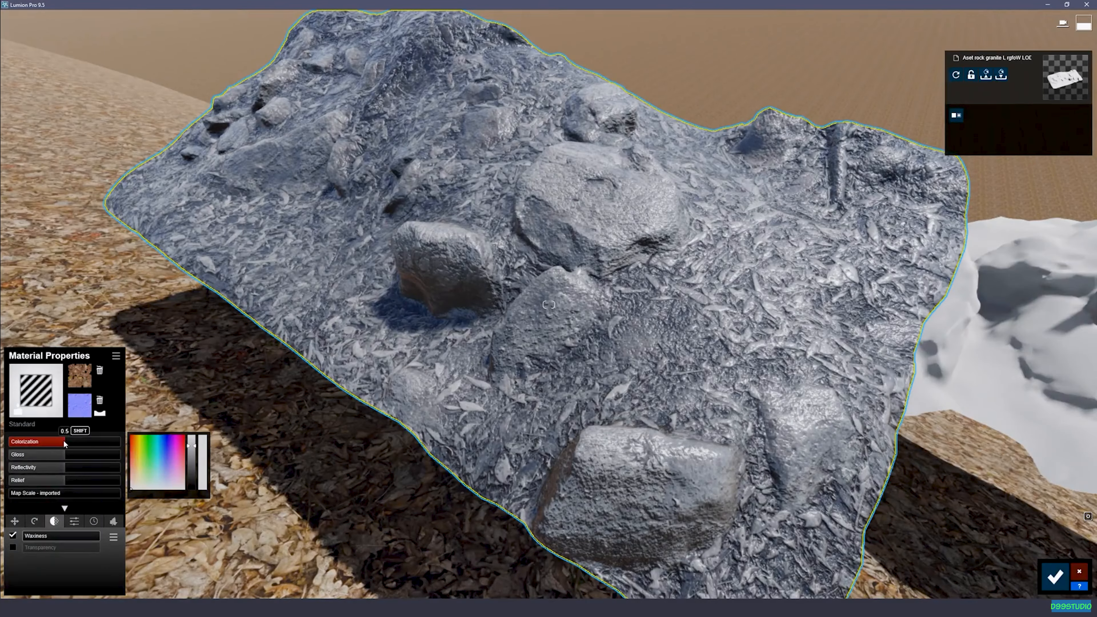
pyautogui.moveTo(67, 445); pyautogui.dragTo(1, 450)
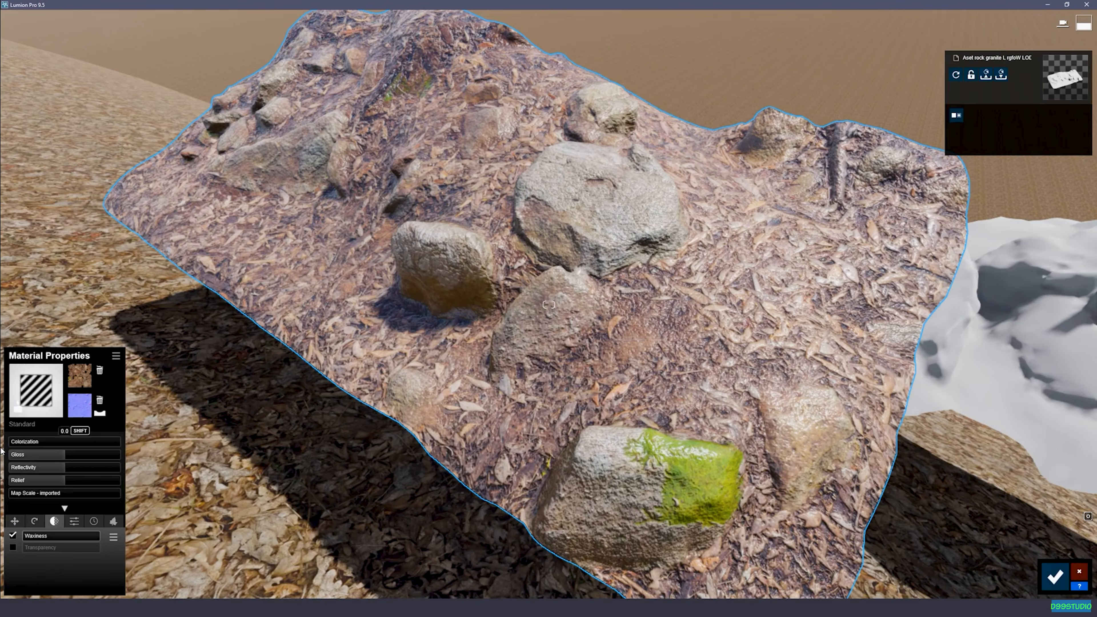
# - Load Aset_rock_granite_L_rgfoW_4K_Normal_LOD0.tga from Megascans > 3D Models > rock_granite_rgfoW as the large rock's normal map
pyautogui.press('w')
pyautogui.moveTo(134, 421); pyautogui.dragTo(205, 418, button='right')
pyautogui.press('d')
pyautogui.press('a')
pyautogui.press('a')
pyautogui.press('d')
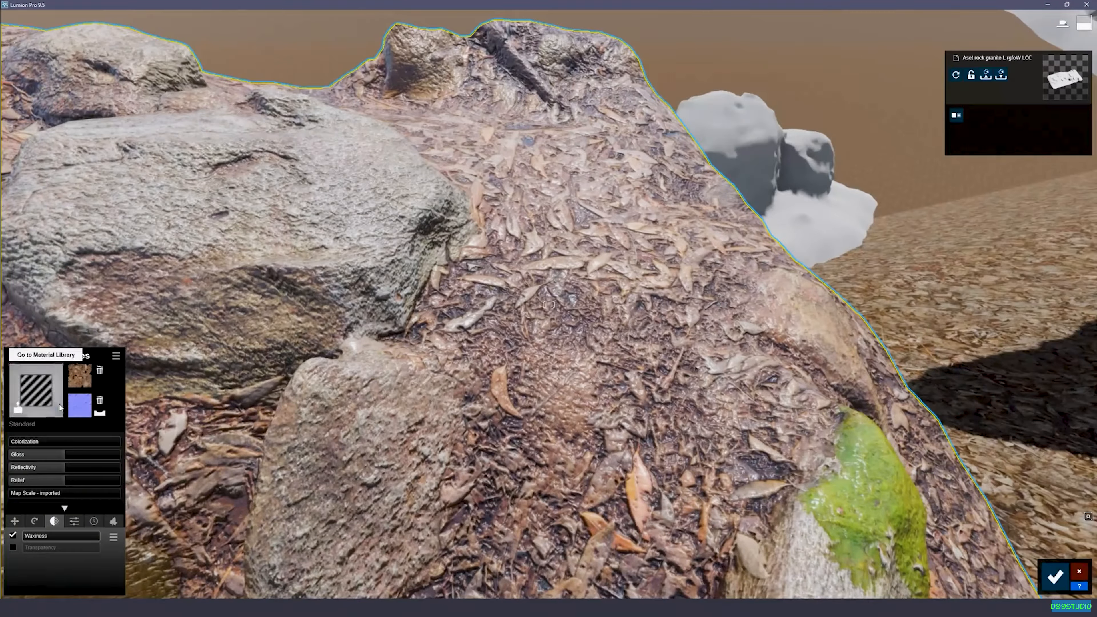
pyautogui.click(88, 402)
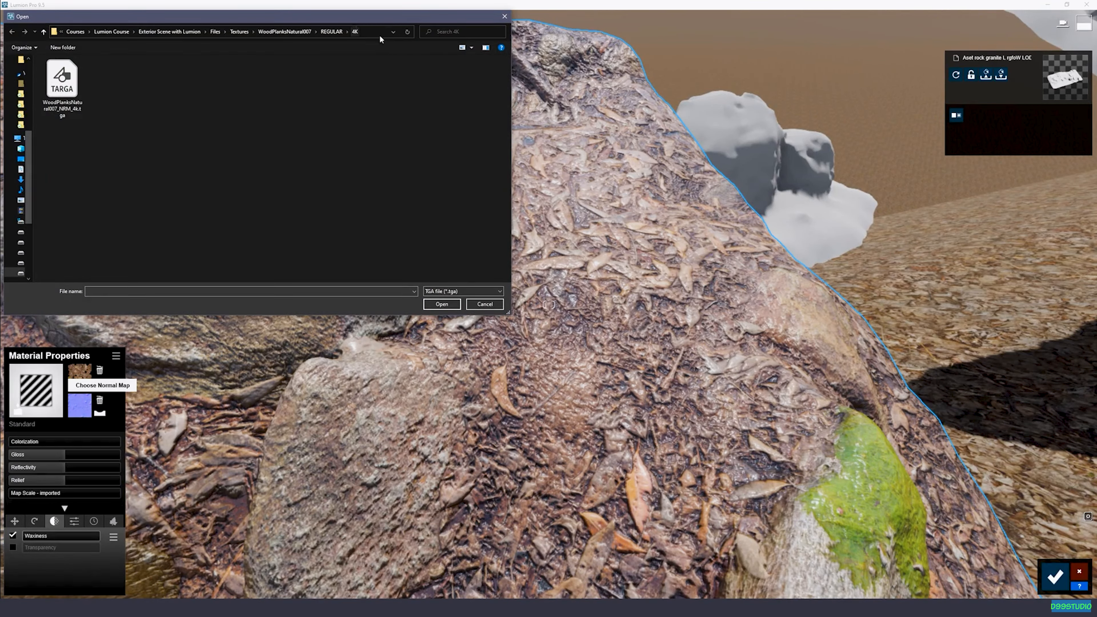
pyautogui.click(215, 32)
pyautogui.doubleClick(74, 88)
pyautogui.click(64, 73)
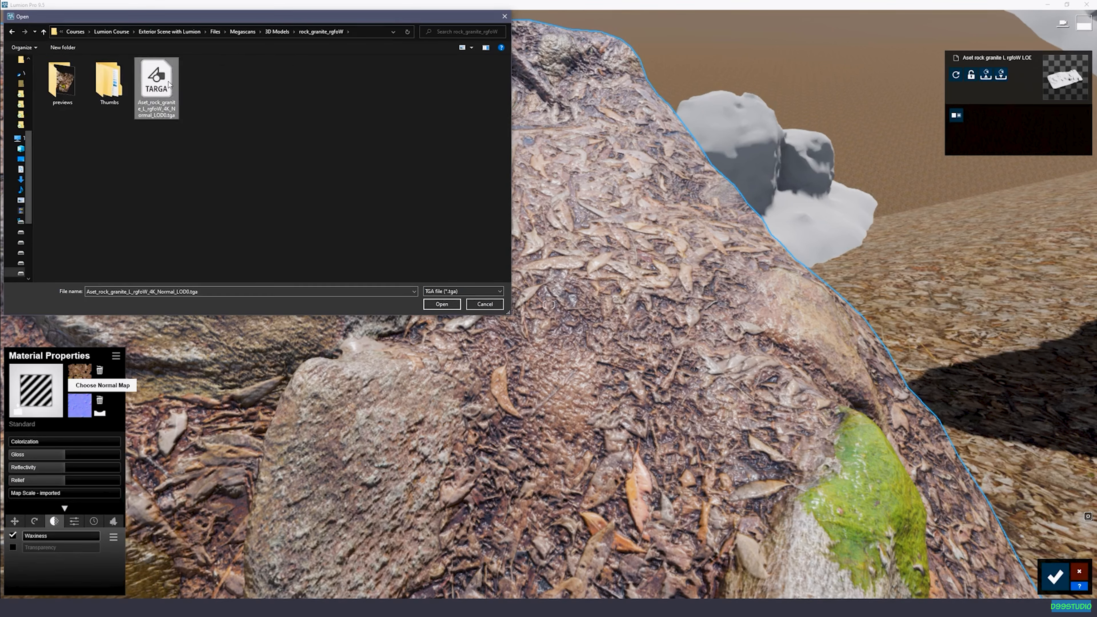
pyautogui.doubleClick(156, 86)
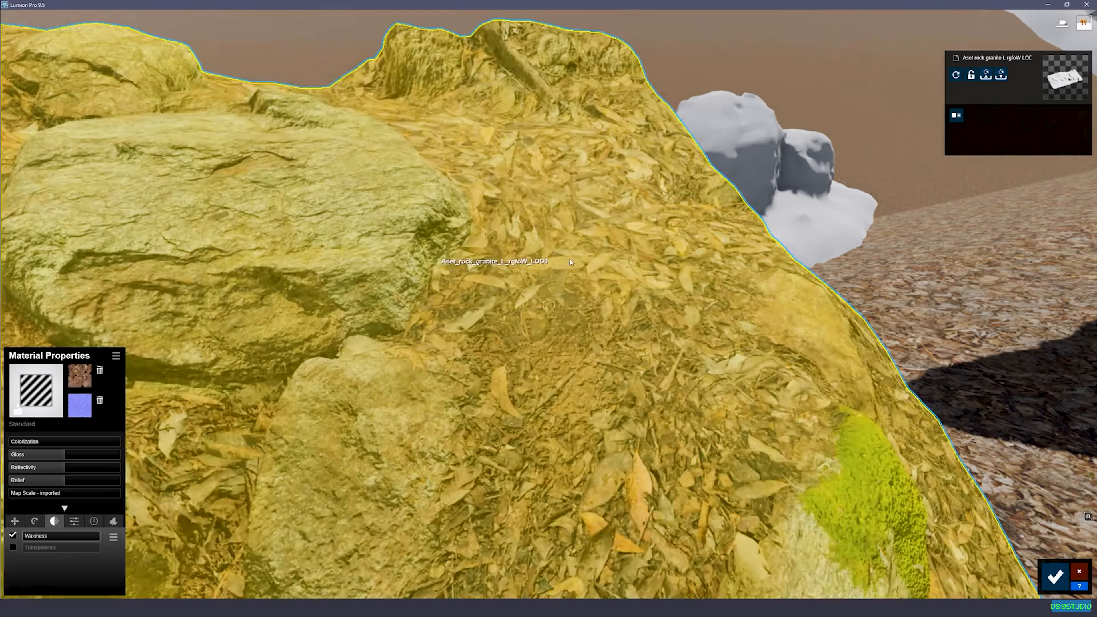
# - Examine the textured surface and relief of the large granite rock up close from several viewpoints
pyautogui.moveTo(273, 274); pyautogui.dragTo(273, 274, button='right')
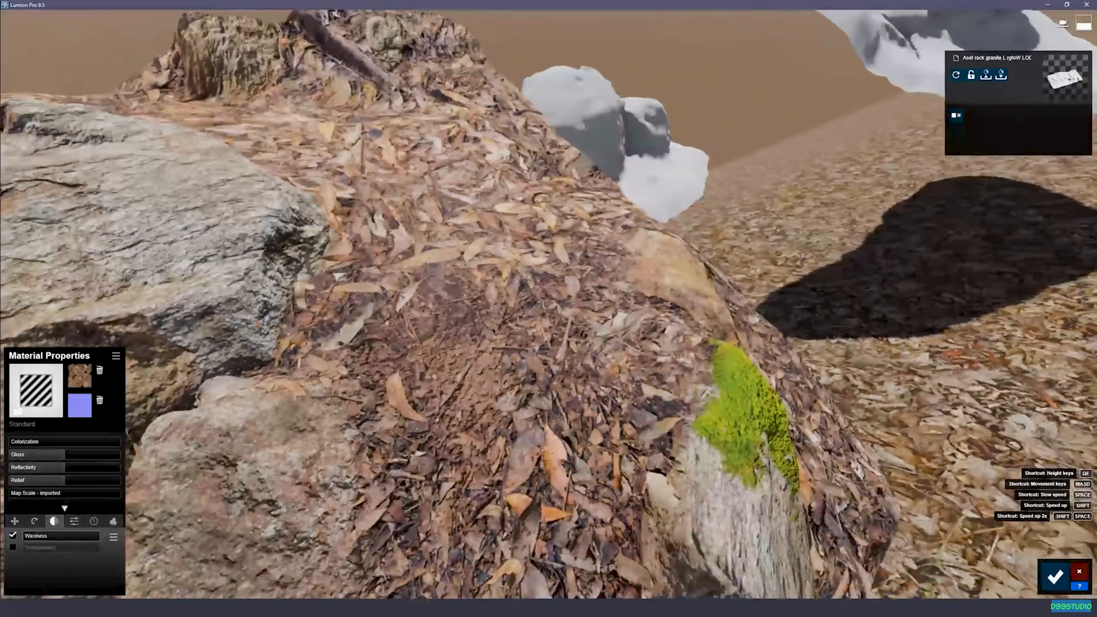
pyautogui.moveTo(548, 305); pyautogui.dragTo(570, 316, button='right')
pyautogui.press('d')
pyautogui.press('w')
pyautogui.press('s')
pyautogui.press('w')
pyautogui.press('s')
pyautogui.press('a')
pyautogui.press('w')
pyautogui.press('d')
pyautogui.press('s')
pyautogui.press('w')
pyautogui.press('s')
# - Apply the matching color and normal maps from the rock_granite_rjscW folder to the medium rjscW rock
pyautogui.click(708, 229)
pyautogui.click(80, 375)
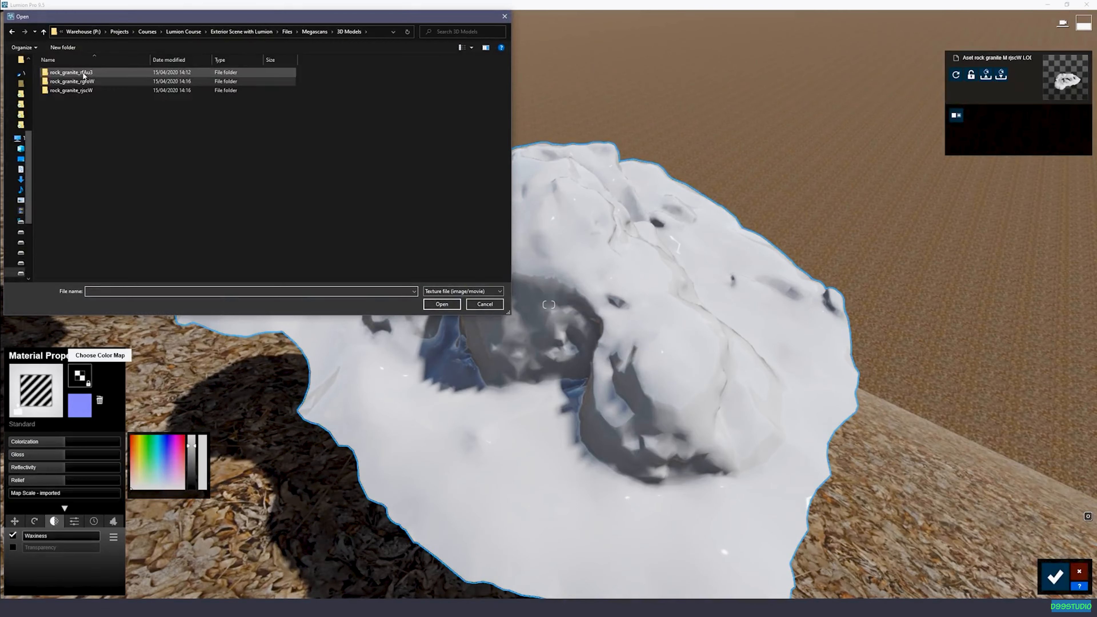
pyautogui.doubleClick(166, 82)
pyautogui.click(80, 405)
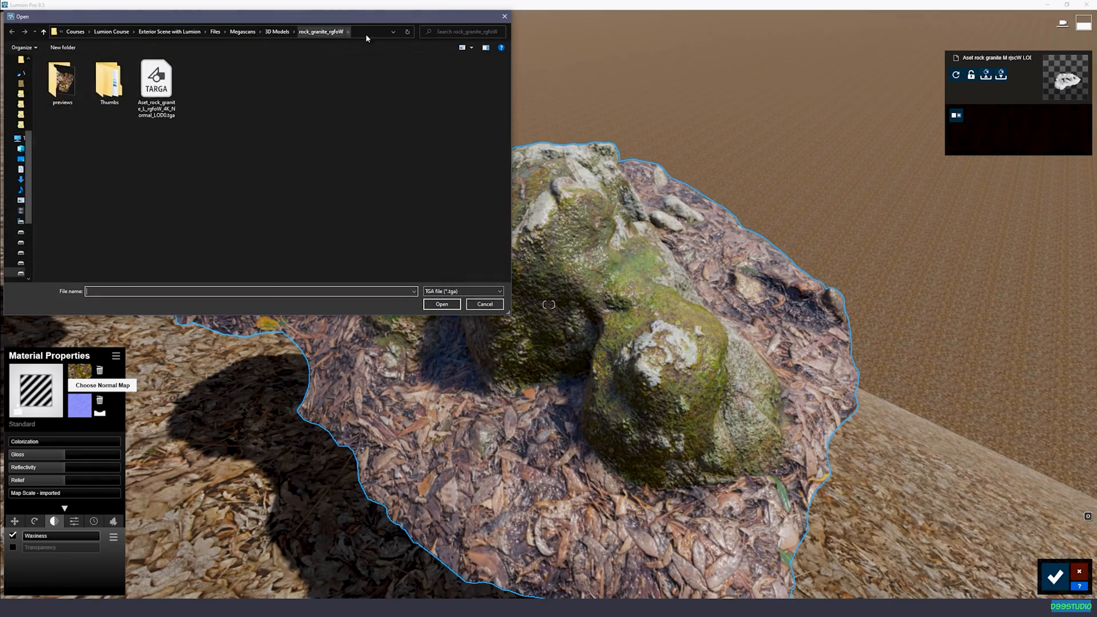
pyautogui.doubleClick(81, 94)
# - Texture the medium rfAu3 rock with its color and normal maps and set its Colorization to 0
pyautogui.moveTo(367, 319); pyautogui.dragTo(566, 344, button='right')
pyautogui.press('s')
pyautogui.press('w')
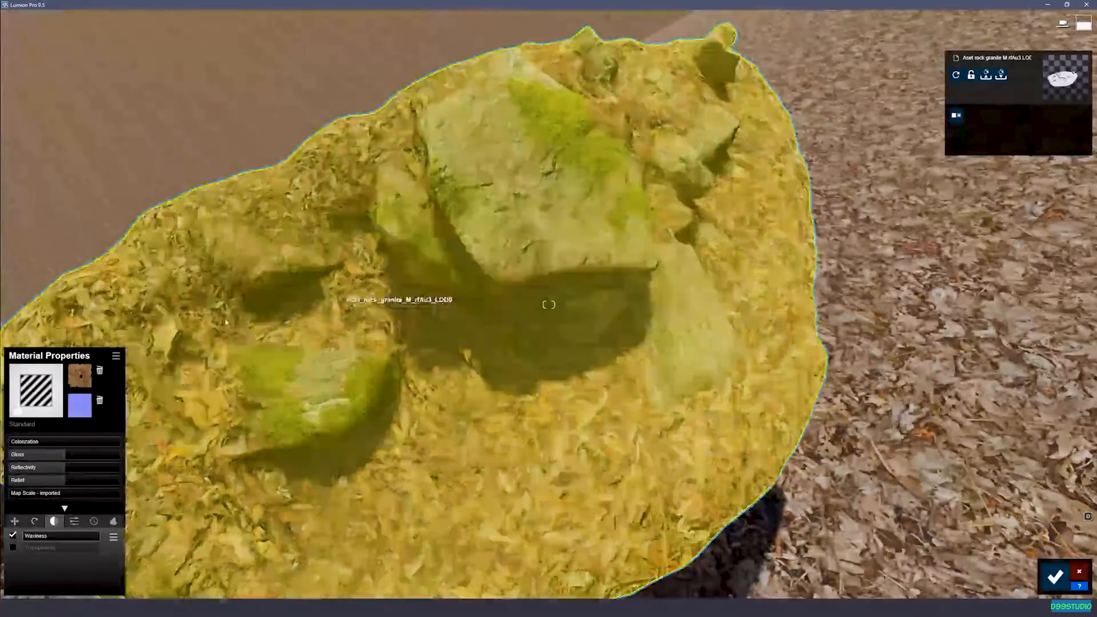
pyautogui.moveTo(65, 441); pyautogui.dragTo(13, 441)
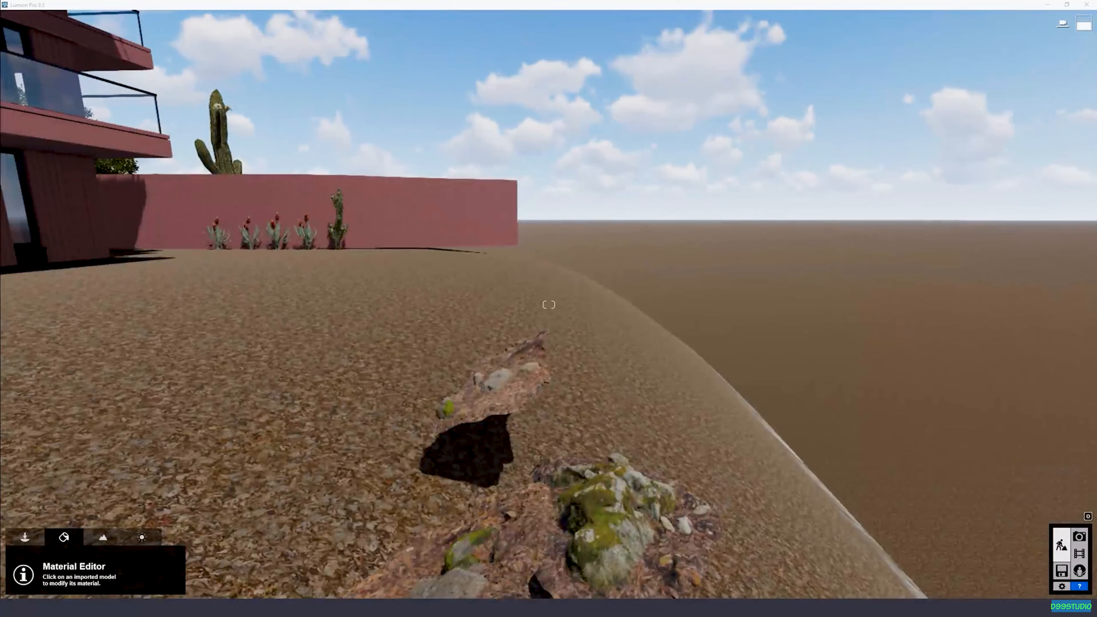
# - Rotate and tilt the medium rfAu3 rock so its stones face the camera, and lower it toward the ground
pyautogui.press('s')
pyautogui.moveTo(519, 350); pyautogui.dragTo(310, 341, button='right')
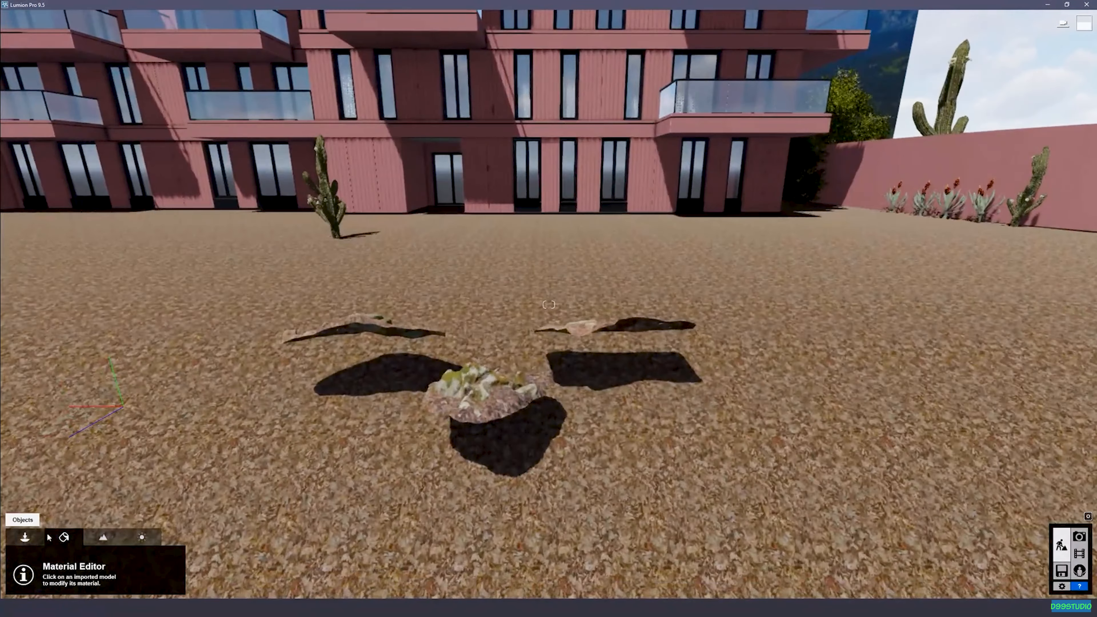
pyautogui.click(30, 537)
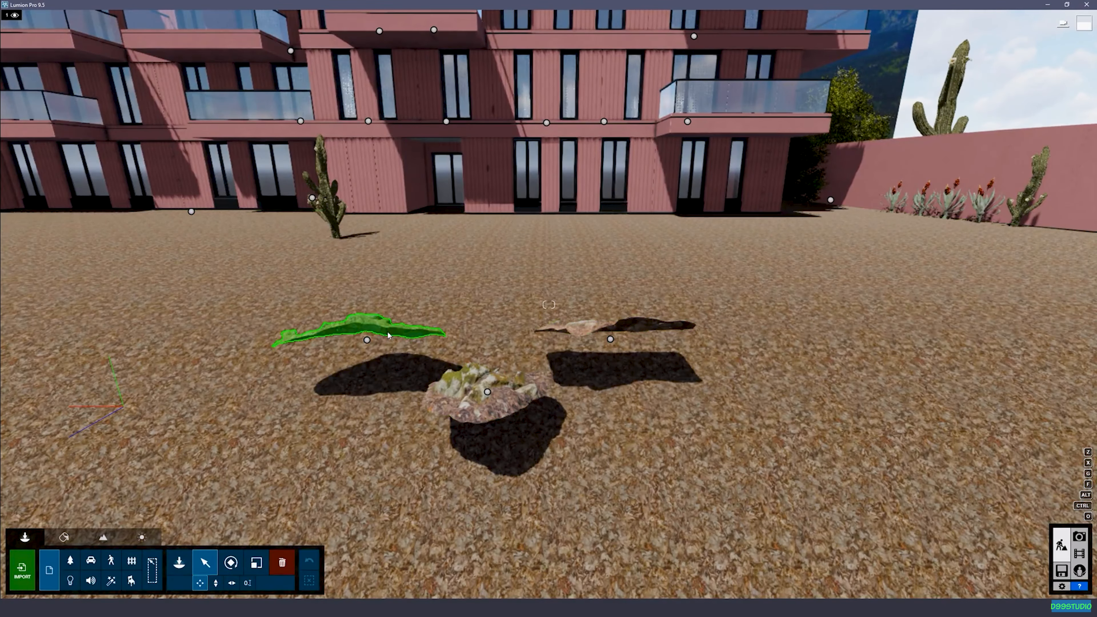
pyautogui.click(367, 340)
pyautogui.click(364, 339)
pyautogui.press('r')
pyautogui.moveTo(364, 339); pyautogui.dragTo(555, 282)
pyautogui.press('l')
pyautogui.press('h')
pyautogui.moveTo(365, 343); pyautogui.dragTo(364, 381)
# - Rotate and tilt the medium rjscW rock and lower it into the ground against the rfAu3 rock
pyautogui.press('s')
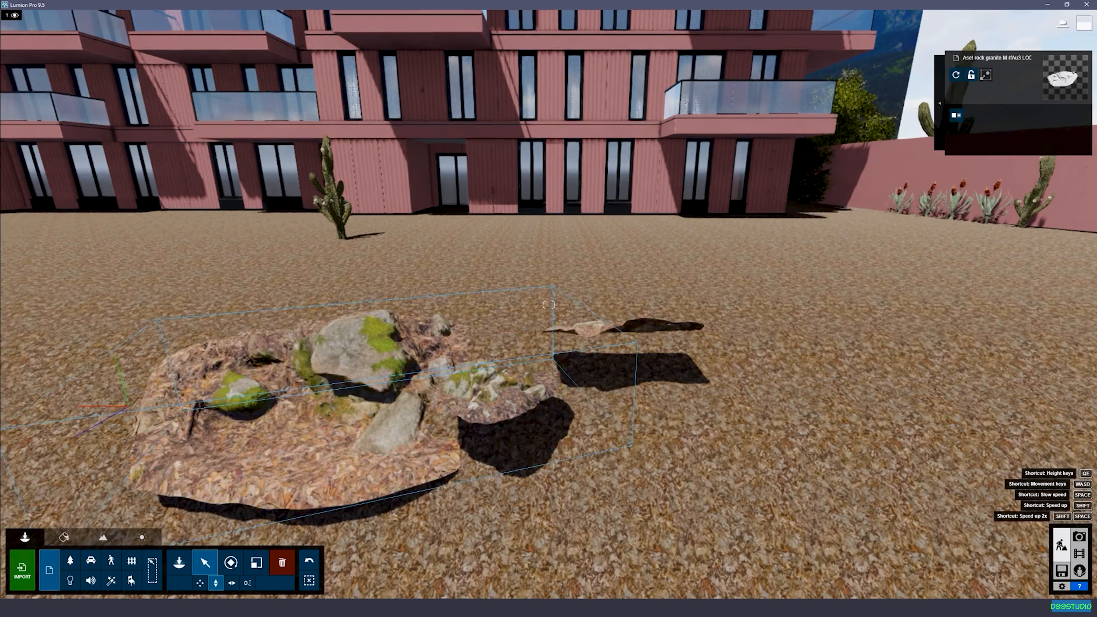
pyautogui.press('a')
pyautogui.press('s')
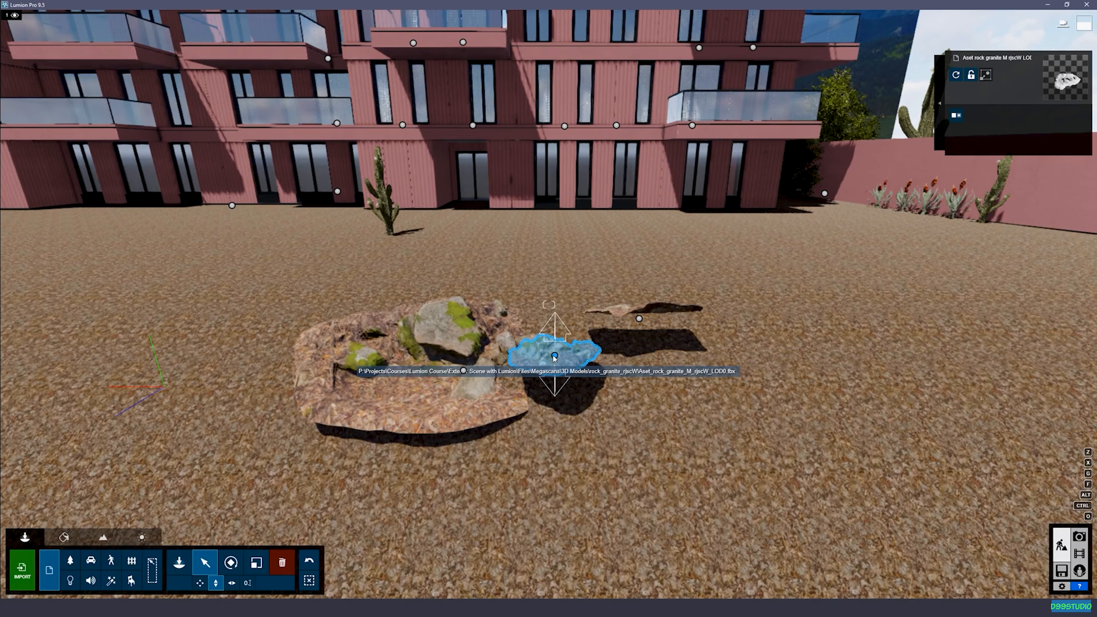
pyautogui.press('r')
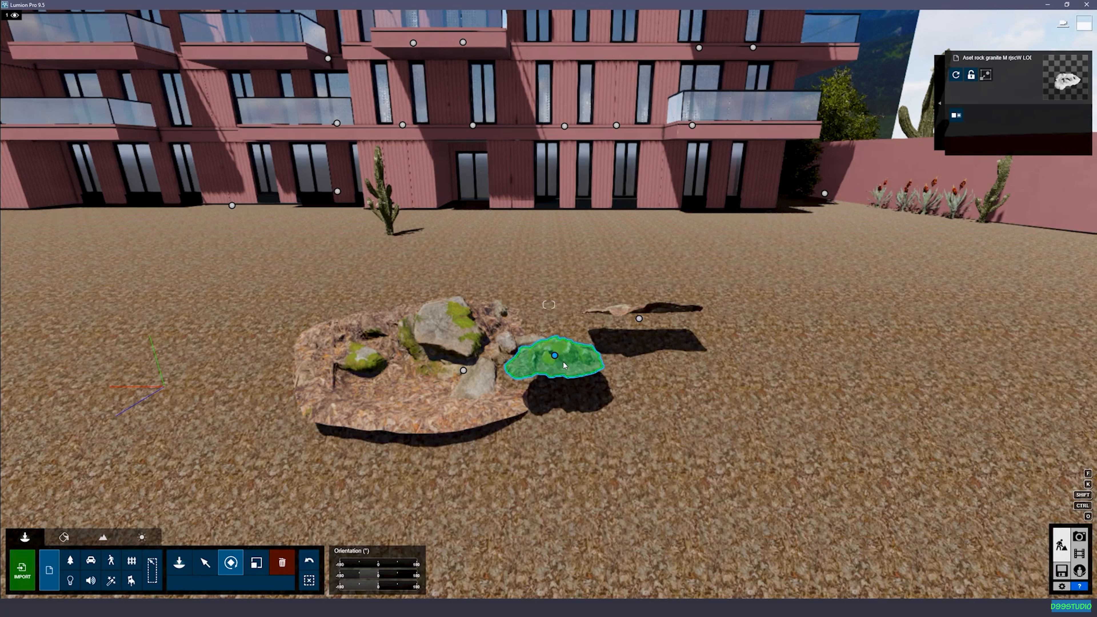
pyautogui.press('l')
pyautogui.moveTo(554, 359); pyautogui.dragTo(384, 574)
pyautogui.press('h')
pyautogui.moveTo(554, 355); pyautogui.dragTo(553, 382)
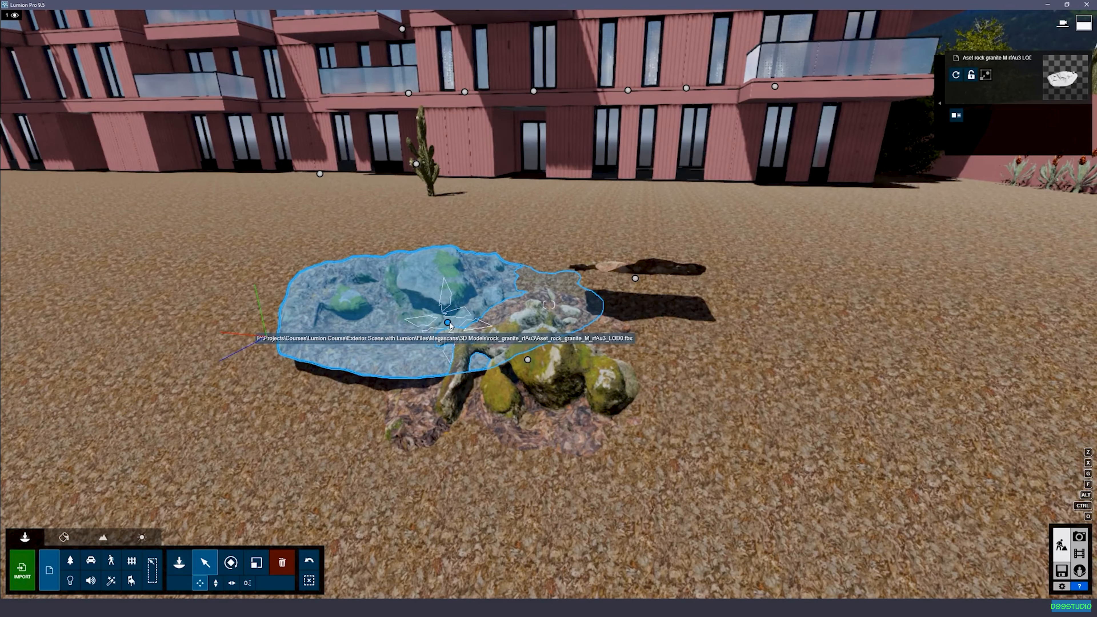
# - Copy the rfAu3 rock to open ground away from the cluster, turn it, and tilt it to 15° about the third orientation axis
pyautogui.moveTo(448, 323); pyautogui.dragTo(870, 340)
pyautogui.moveTo(871, 341); pyautogui.dragTo(950, 342, button='right')
pyautogui.press('d')
pyautogui.press('r')
pyautogui.moveTo(706, 331); pyautogui.dragTo(272, 205)
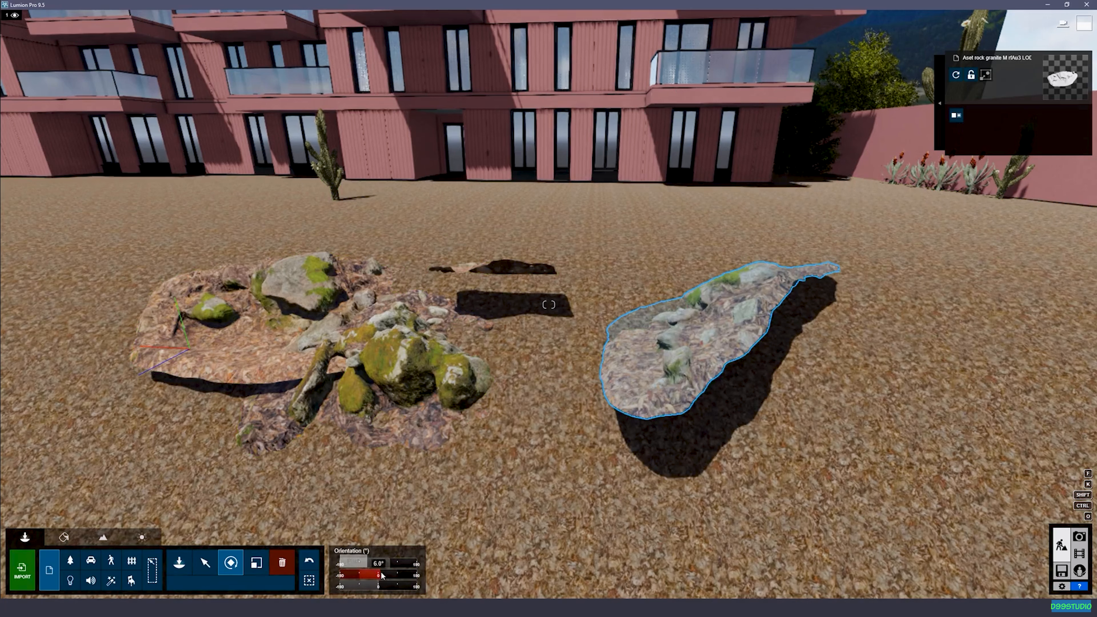
pyautogui.moveTo(382, 574)
pyautogui.mouseDown()
pyautogui.moveTo(372, 564)
pyautogui.moveTo(383, 582)
pyautogui.mouseUp()
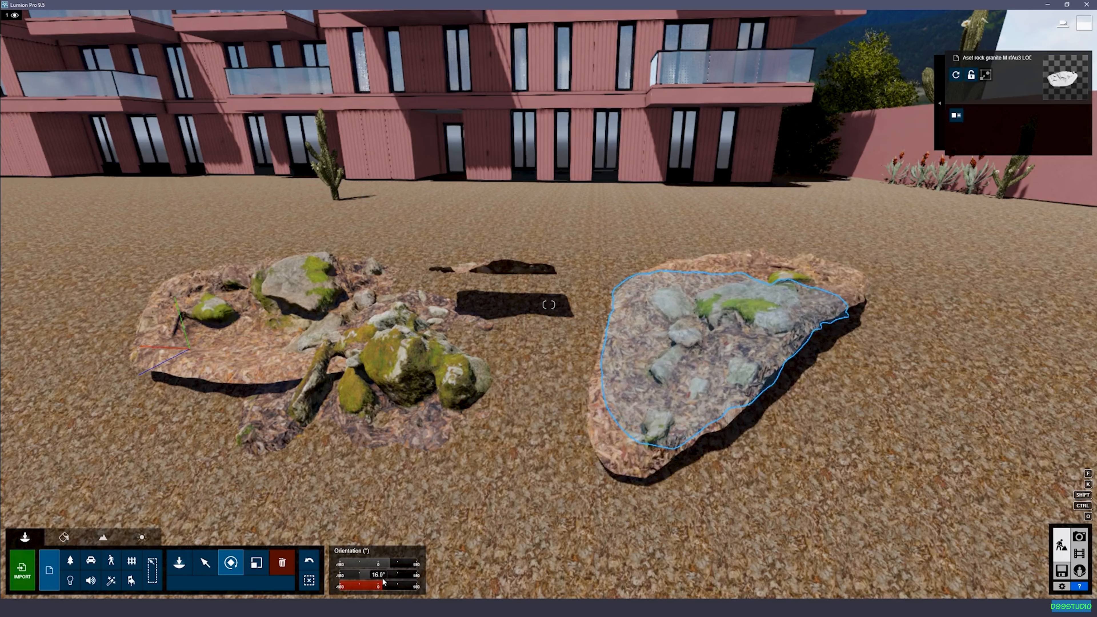
# - Lower the tilted rfAu3 rock copy into the ground
pyautogui.press('h')
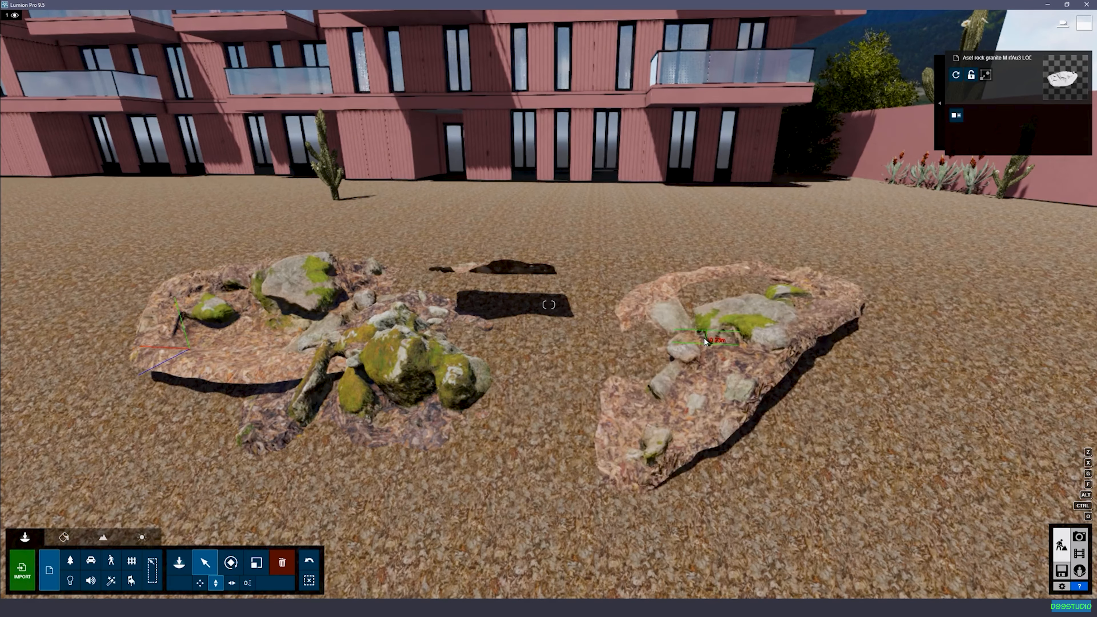
pyautogui.press('s')
pyautogui.moveTo(707, 337); pyautogui.dragTo(657, 305, button='right')
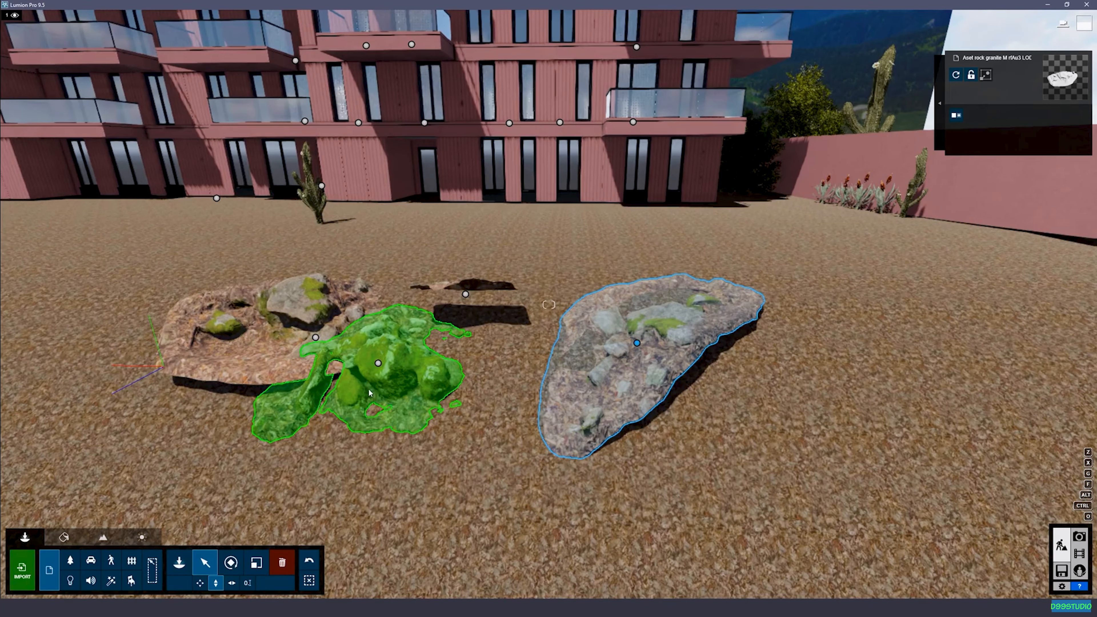
# - Select the original rfAu3 rock behind the mossy rjscW rock and fine-tune its pitch
pyautogui.press('a')
pyautogui.click(360, 339)
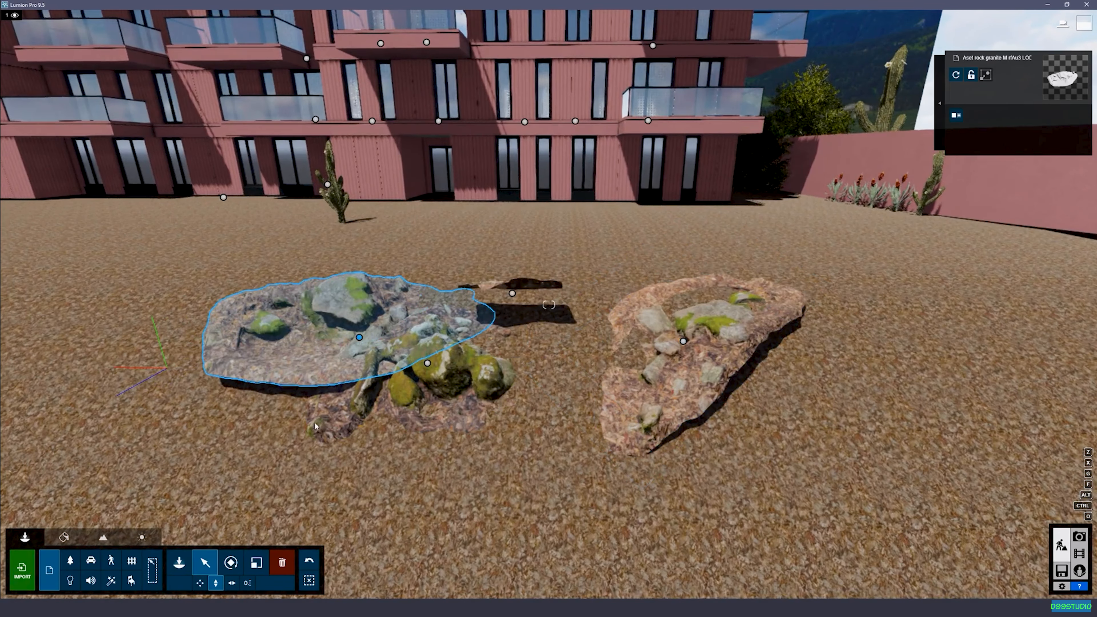
pyautogui.click(231, 564)
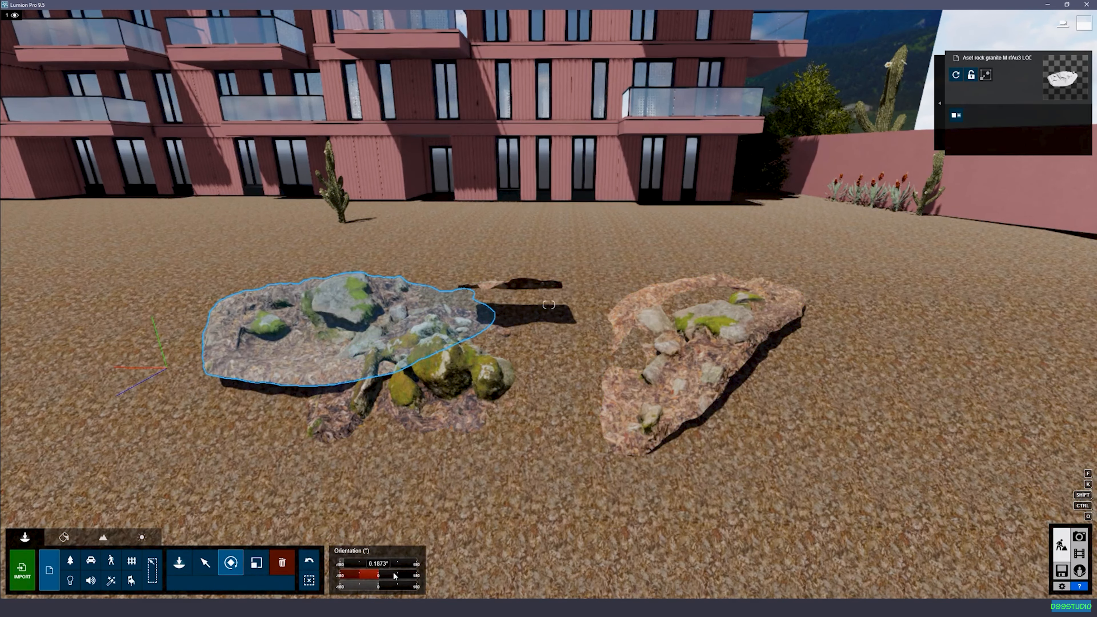
pyautogui.keyDown('shift'); pyautogui.moveTo(687, 565); pyautogui.dragTo(823, 536); pyautogui.keyUp('shift')
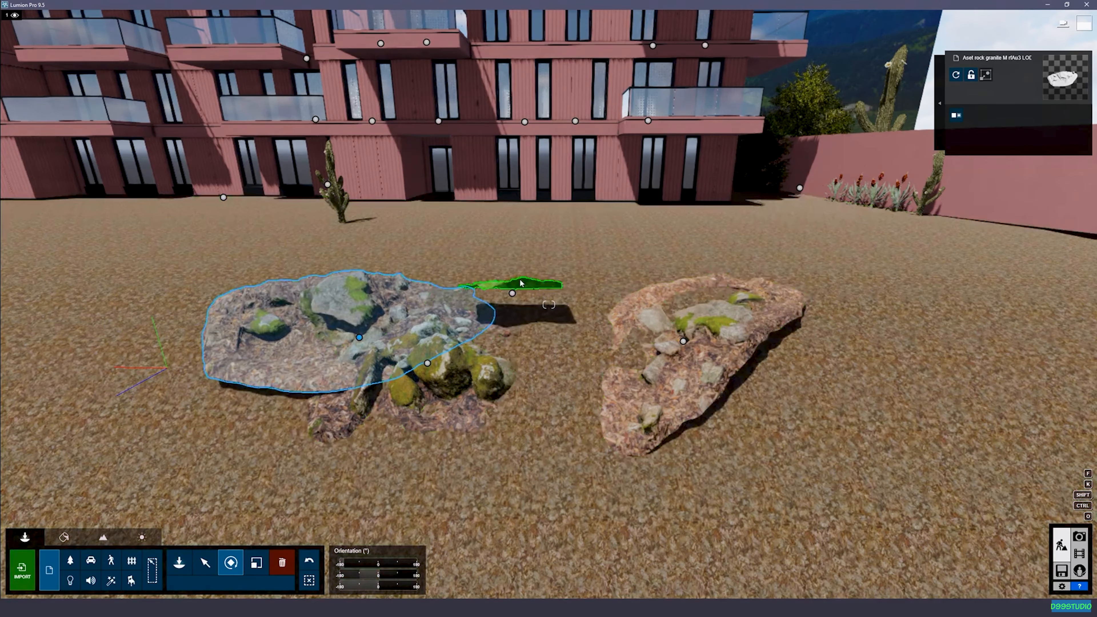
# - Turn and tilt the large rgloW rock so its stones face the camera, and enlarge it
pyautogui.click(512, 293)
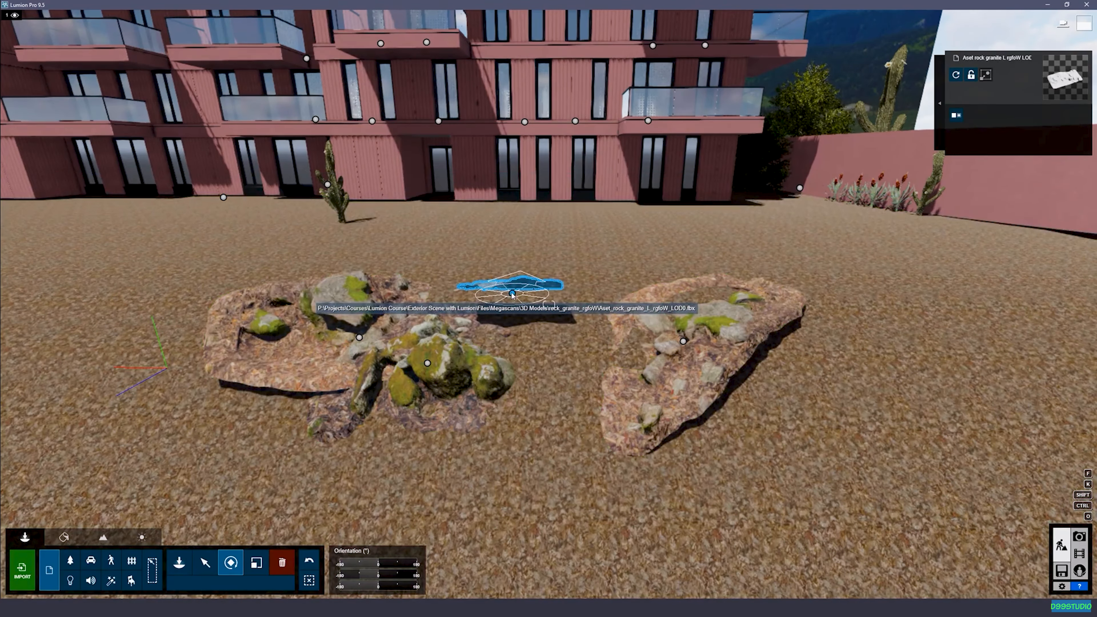
pyautogui.moveTo(516, 294); pyautogui.dragTo(607, 318)
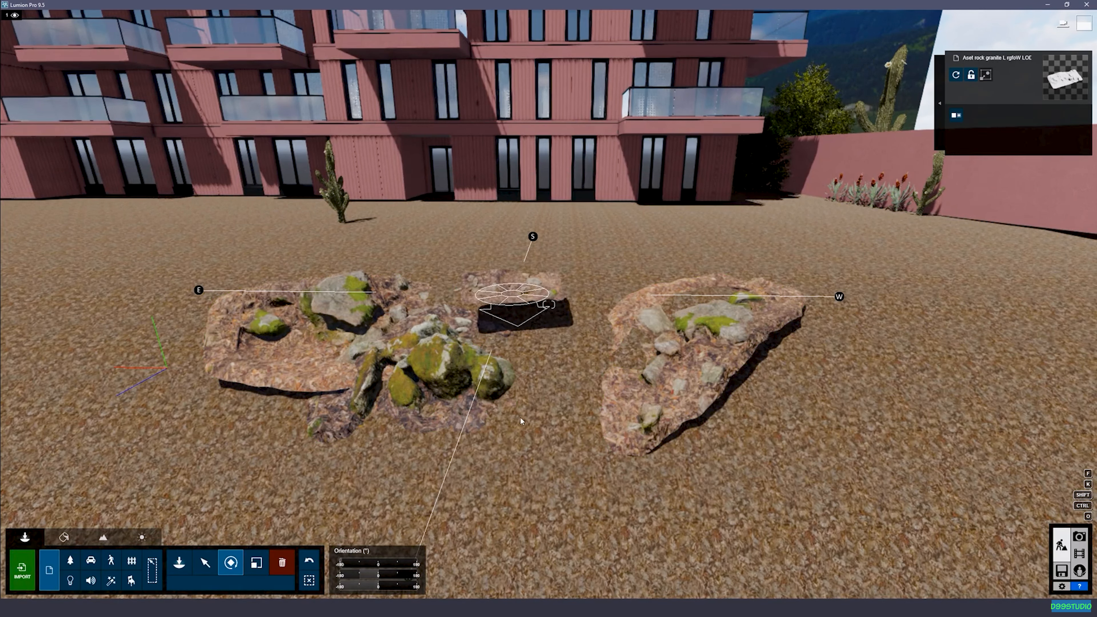
pyautogui.moveTo(514, 420); pyautogui.dragTo(514, 420)
pyautogui.press('l')
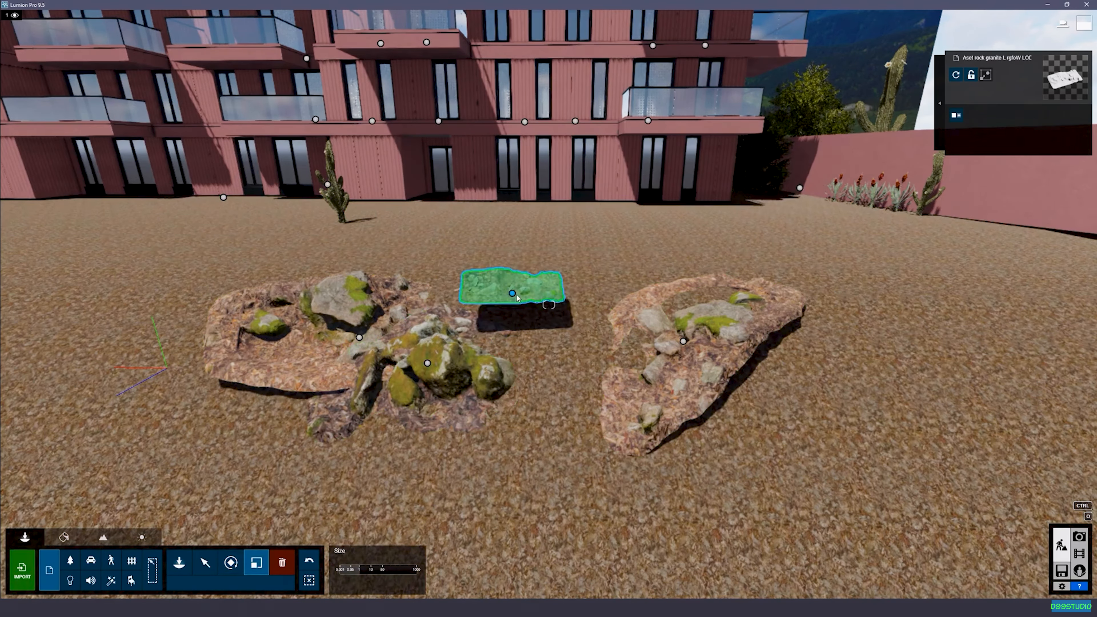
pyautogui.moveTo(548, 304); pyautogui.dragTo(886, 225)
# - Place the large rgloW rock between the two rfAu3 rocks and set its pitch to 10°
pyautogui.press('h')
pyautogui.moveTo(517, 277); pyautogui.dragTo(540, 329)
pyautogui.press('a')
pyautogui.moveTo(455, 323); pyautogui.dragTo(450, 334, button='right')
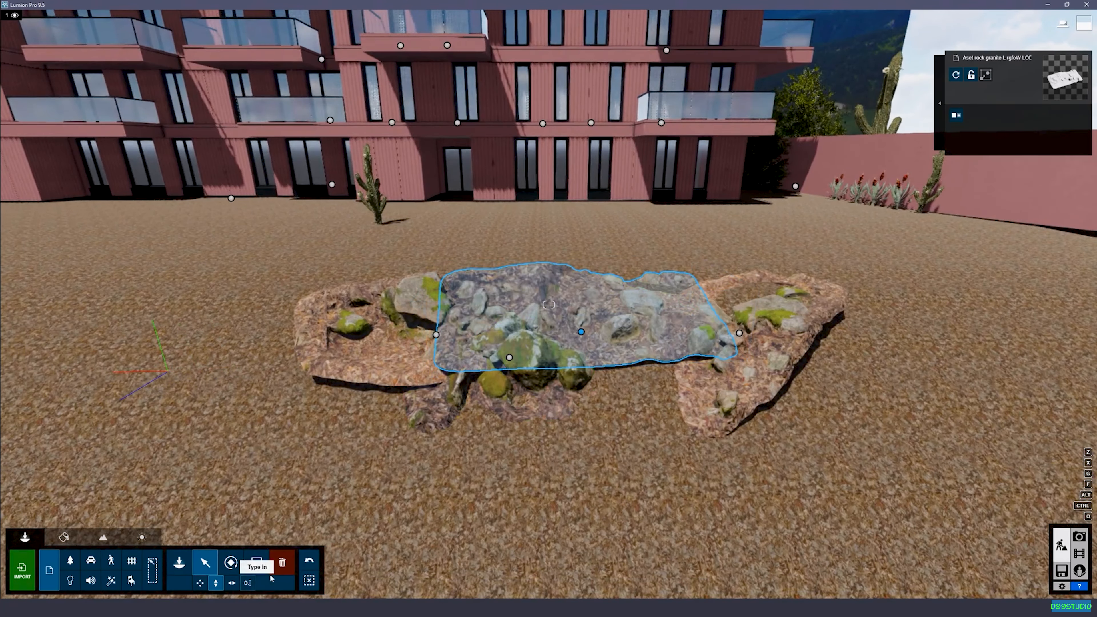
pyautogui.click(230, 562)
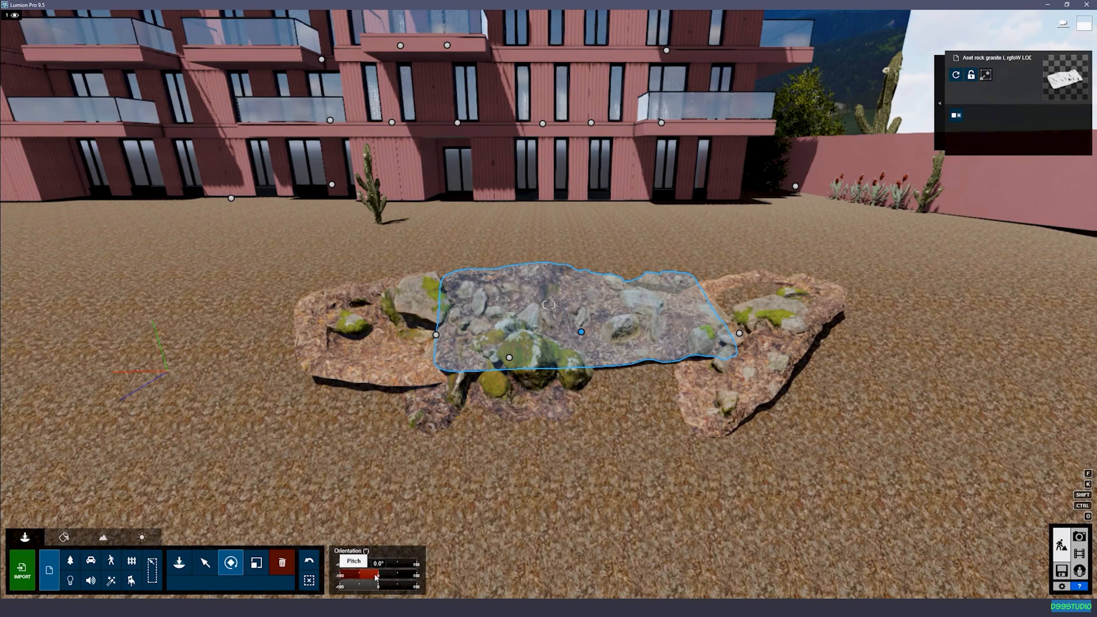
pyautogui.moveTo(375, 577); pyautogui.dragTo(382, 577)
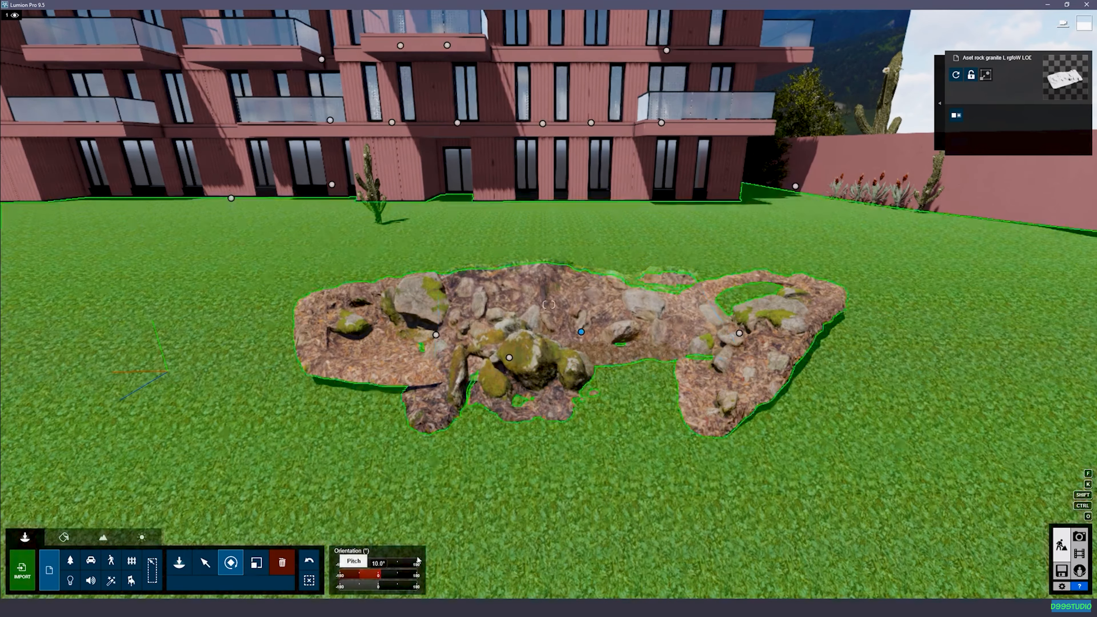
# - Copy the large rgloW rock to the open ground on the far side of the second rfAu3 rock
pyautogui.moveTo(581, 325); pyautogui.dragTo(647, 333, button='right')
pyautogui.press('w')
pyautogui.moveTo(406, 432); pyautogui.dragTo(482, 404, button='right')
pyautogui.moveTo(632, 504); pyautogui.dragTo(449, 523, button='right')
pyautogui.press('s')
pyautogui.press('w')
pyautogui.moveTo(605, 384); pyautogui.dragTo(665, 416, button='right')
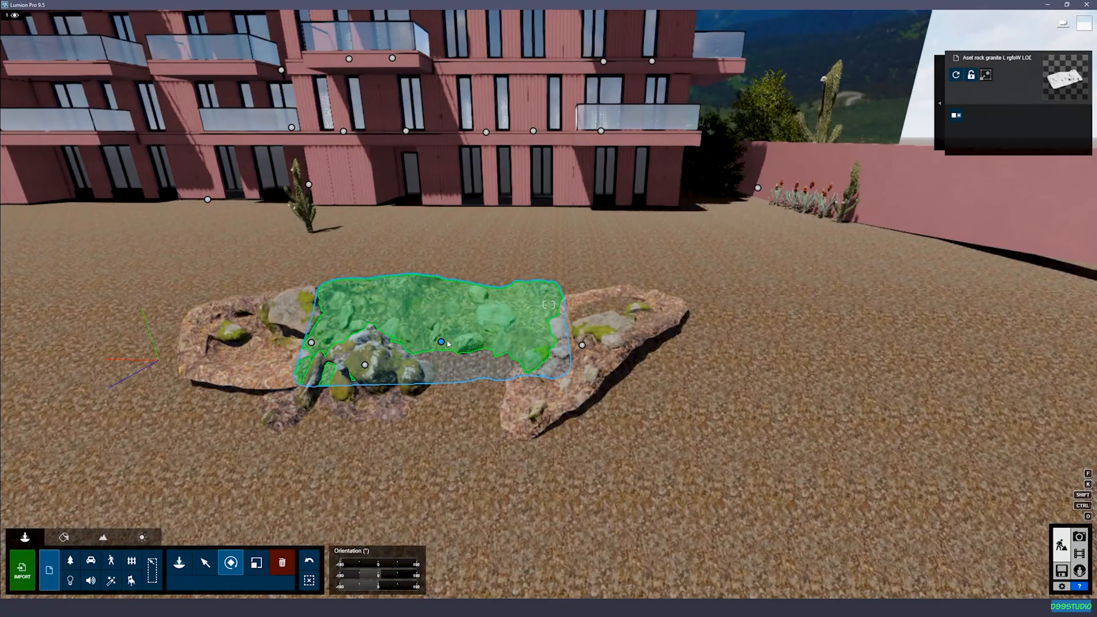
pyautogui.keyDown('alt'); pyautogui.moveTo(442, 342); pyautogui.dragTo(762, 341); pyautogui.keyUp('alt')
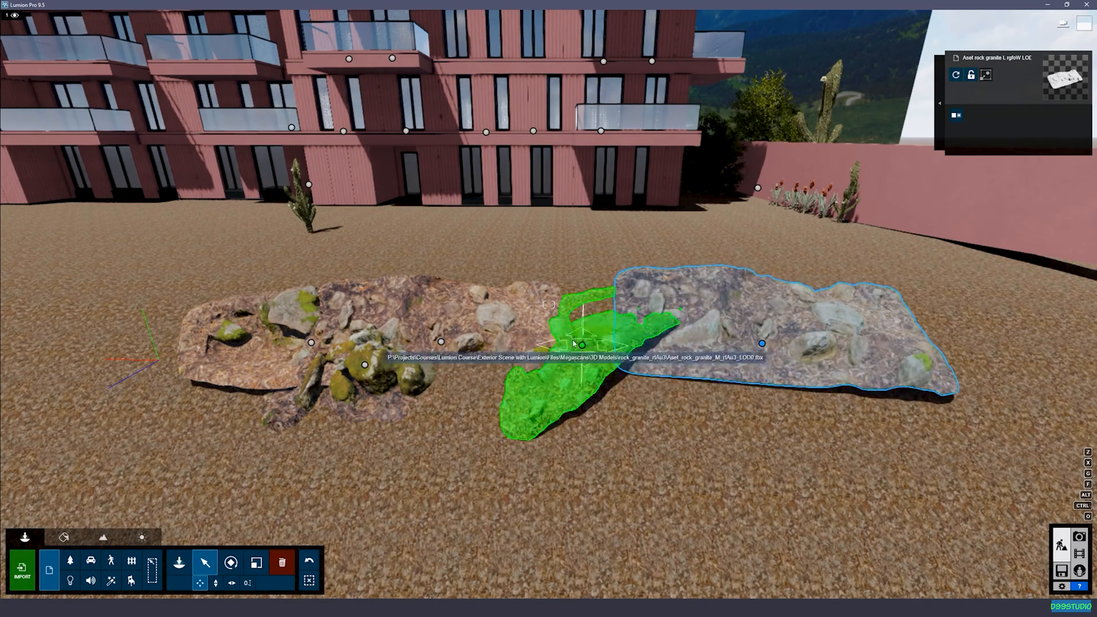
# - Copy the rfAu3 rock in front of the two large rgloW rocks, and turn and tilt the copy toward the camera
pyautogui.press('r')
pyautogui.keyDown('alt'); pyautogui.moveTo(581, 344); pyautogui.dragTo(714, 454); pyautogui.keyUp('alt')
pyautogui.moveTo(378, 585); pyautogui.dragTo(380, 572)
pyautogui.moveTo(479, 264); pyautogui.dragTo(446, 268, button='right')
pyautogui.press('w')
pyautogui.press('w')
pyautogui.press('s')
pyautogui.press('d')
pyautogui.moveTo(545, 307); pyautogui.dragTo(516, 272, button='right')
pyautogui.press('w')
pyautogui.press('s')
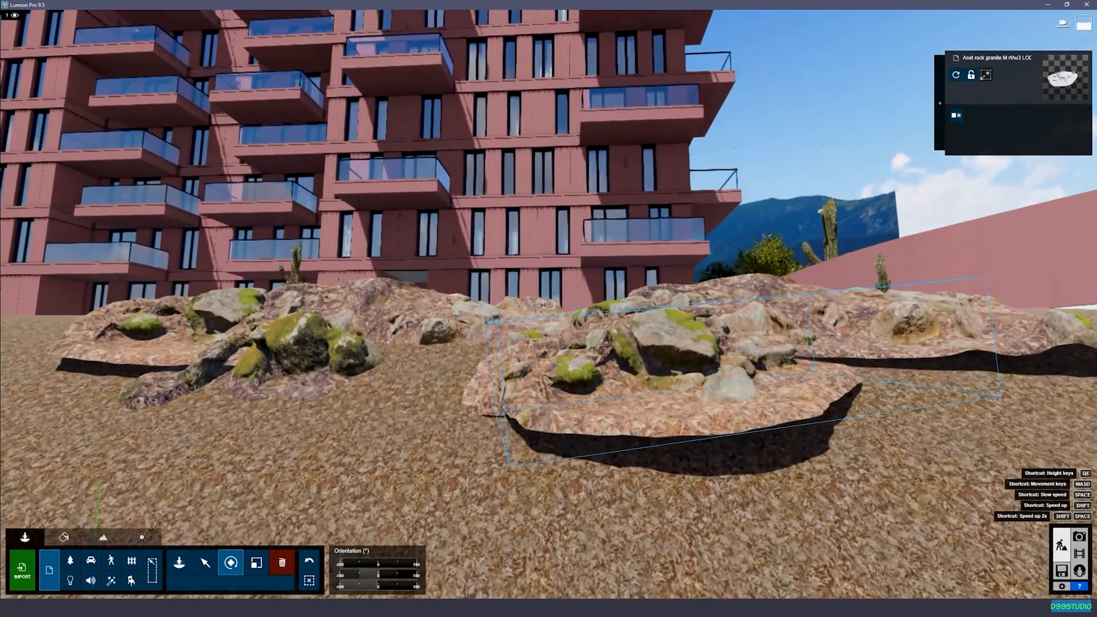
# - Adjust the height of the front rfAu3 copy so it sits in the ground against the neighbouring rocks
pyautogui.moveTo(548, 304); pyautogui.dragTo(562, 338, button='right')
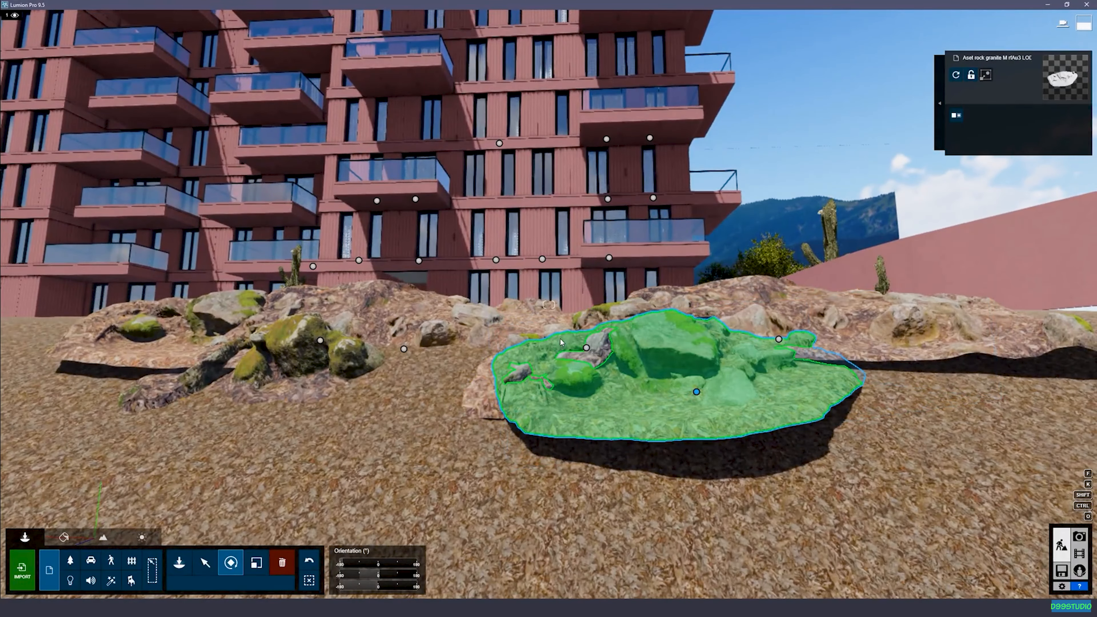
pyautogui.moveTo(557, 289)
pyautogui.mouseDown(button='right')
pyautogui.moveTo(578, 287)
pyautogui.moveTo(590, 264)
pyautogui.moveTo(564, 296)
pyautogui.mouseUp(button='right')
pyautogui.press('w')
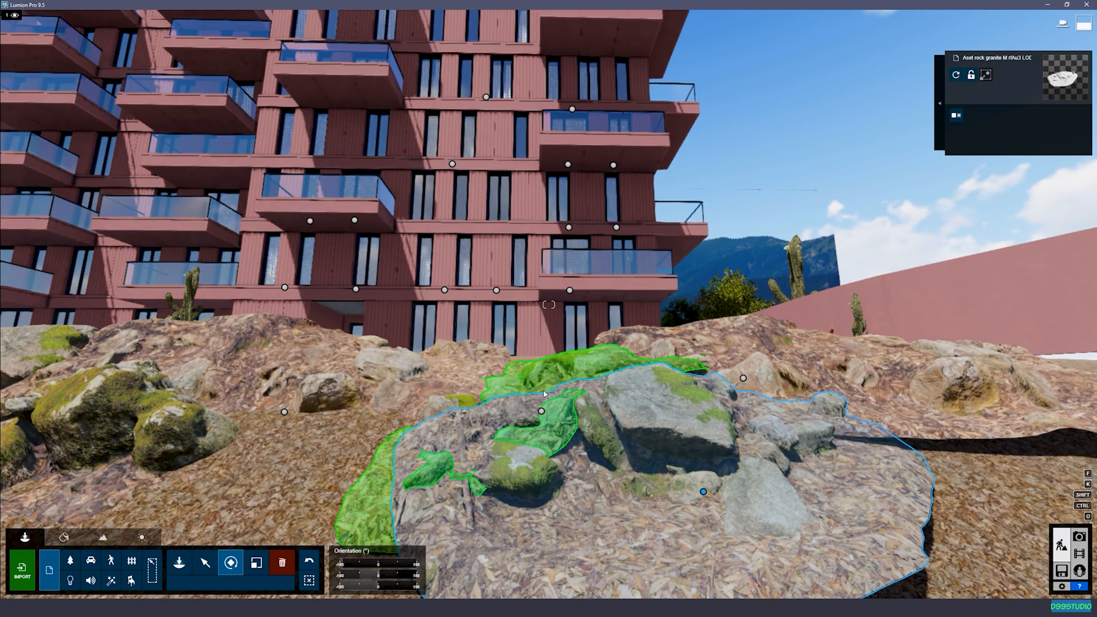
pyautogui.press('s')
pyautogui.moveTo(550, 402); pyautogui.dragTo(590, 414, button='right')
pyautogui.press('q')
pyautogui.moveTo(600, 276); pyautogui.dragTo(645, 228)
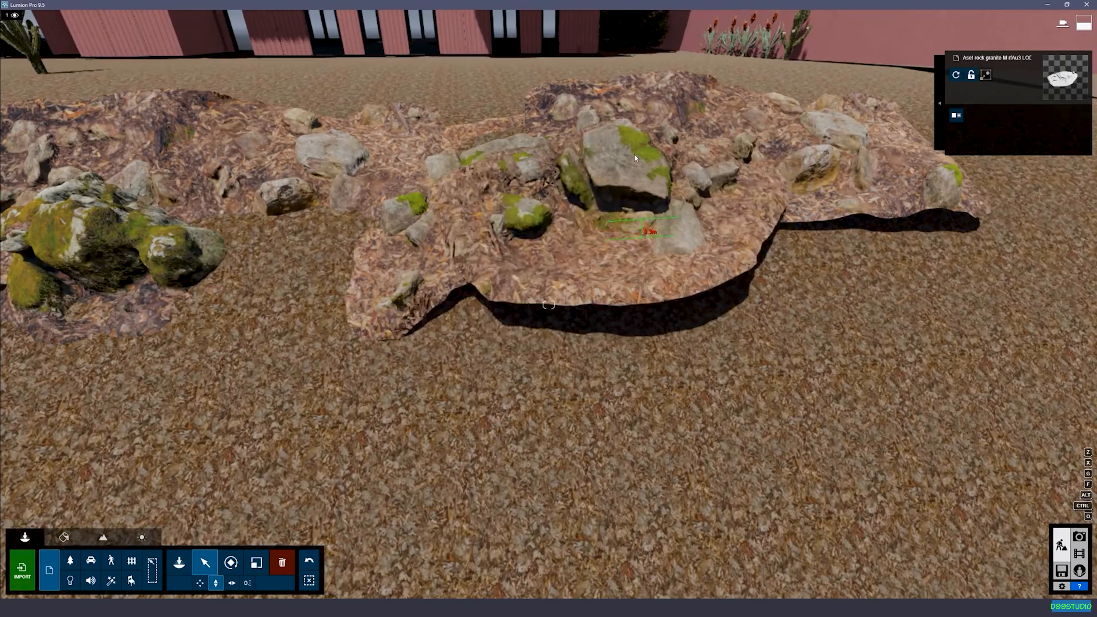
pyautogui.moveTo(645, 228); pyautogui.dragTo(639, 172, button='right')
pyautogui.press('e')
pyautogui.click(216, 582)
pyautogui.moveTo(616, 368); pyautogui.dragTo(616, 416)
# - Turn the rfAu3 copy in front of the mossy rjscW rock, resize it, and shift it sideways
pyautogui.press('s')
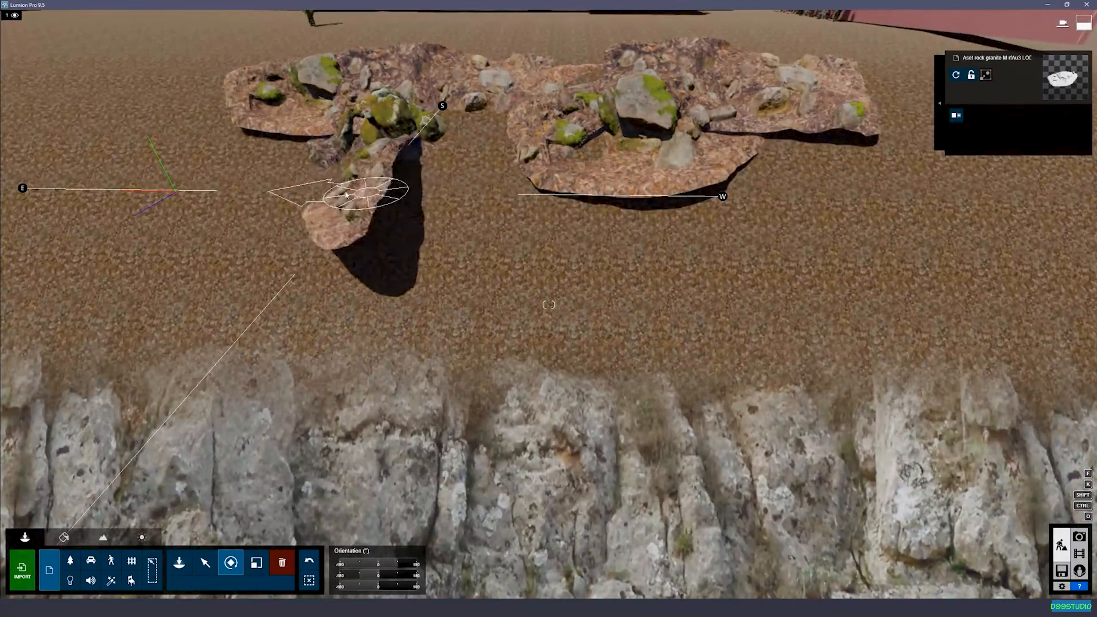
pyautogui.moveTo(345, 196); pyautogui.dragTo(366, 173)
pyautogui.press('l')
pyautogui.press('m')
pyautogui.moveTo(366, 191); pyautogui.dragTo(225, 192)
# - Copy the mossy rjscW rock toward the other rocks, and set the central rfAu3 rock's pitch to about 10.6°
pyautogui.keyDown('alt'); pyautogui.moveTo(387, 111); pyautogui.dragTo(510, 102); pyautogui.keyUp('alt')
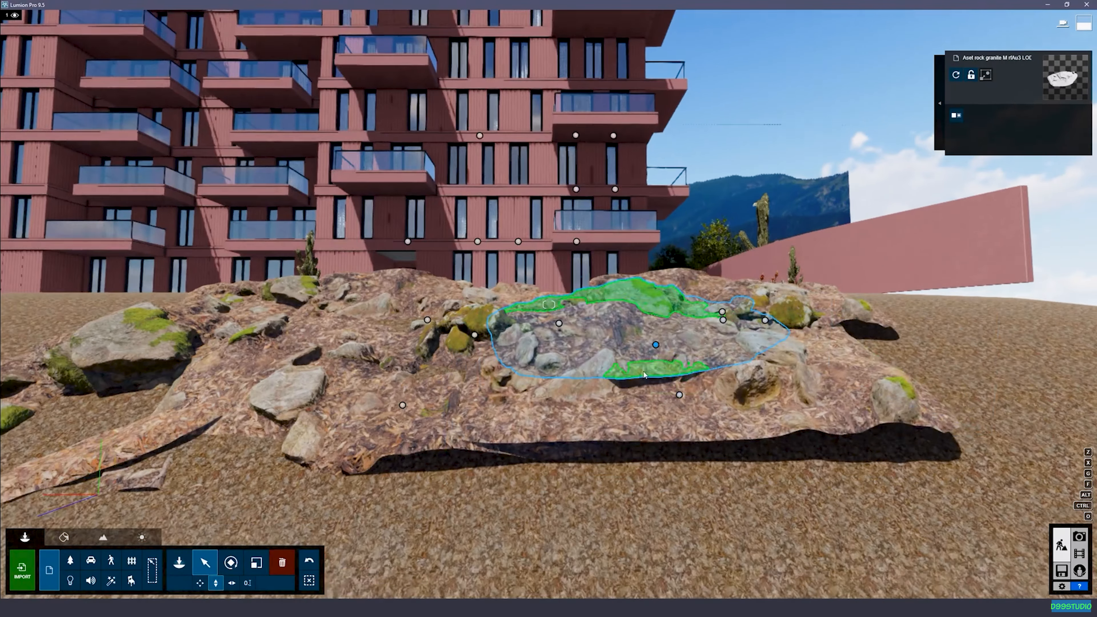
pyautogui.click(230, 563)
pyautogui.moveTo(378, 575); pyautogui.dragTo(380, 575)
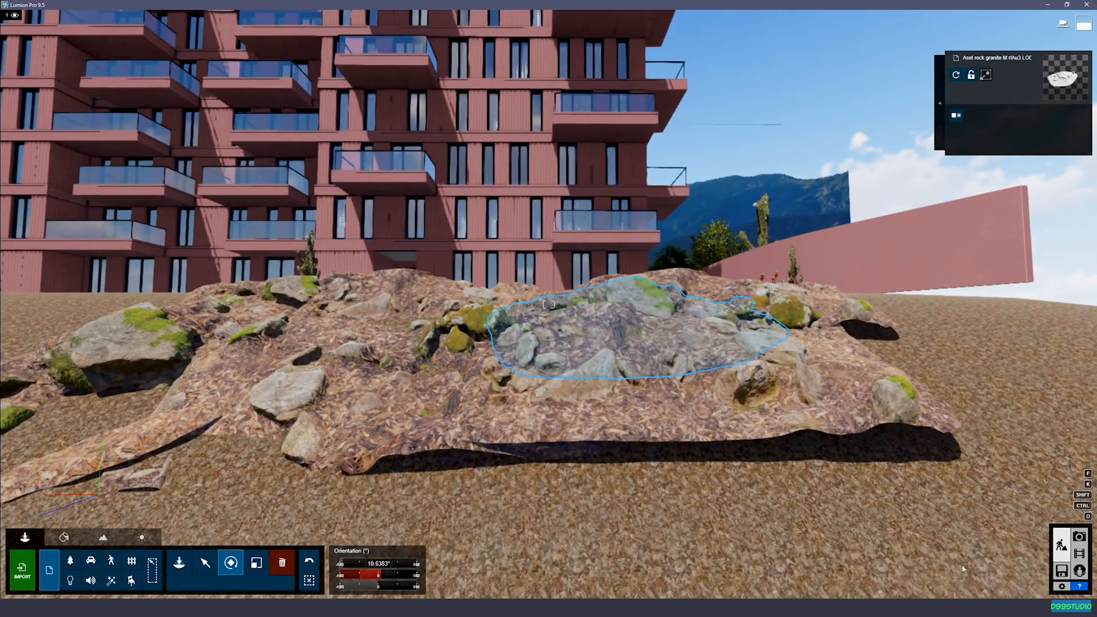
# - Check the rock arrangement in photo mode from the saved camera of photo 2, and return to building
pyautogui.press('w')
pyautogui.moveTo(803, 391); pyautogui.dragTo(789, 382, button='right')
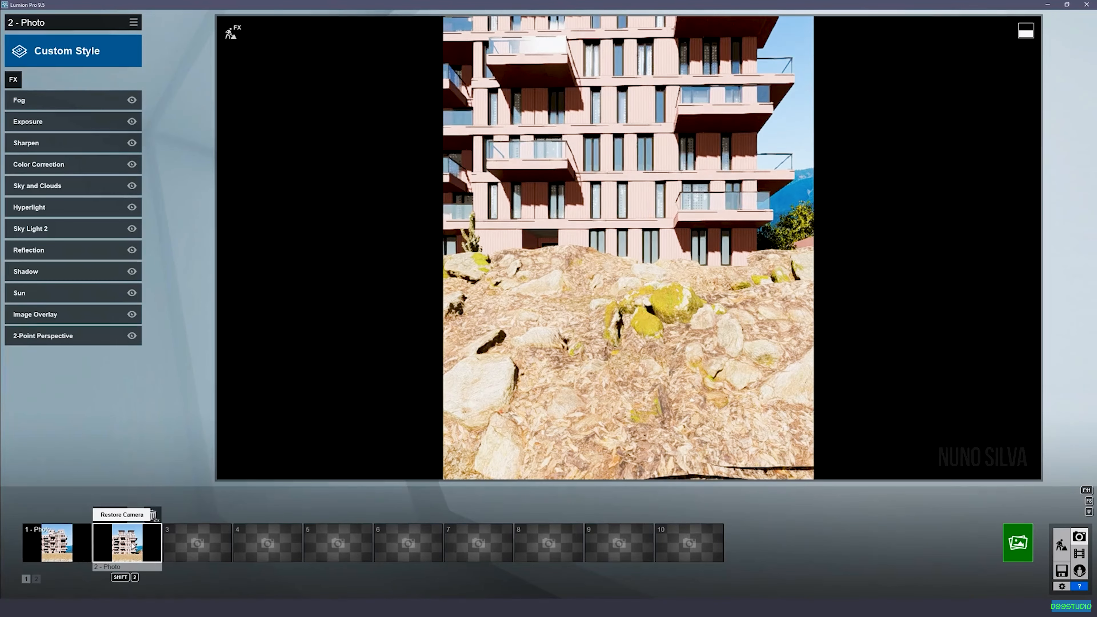
pyautogui.click(134, 548)
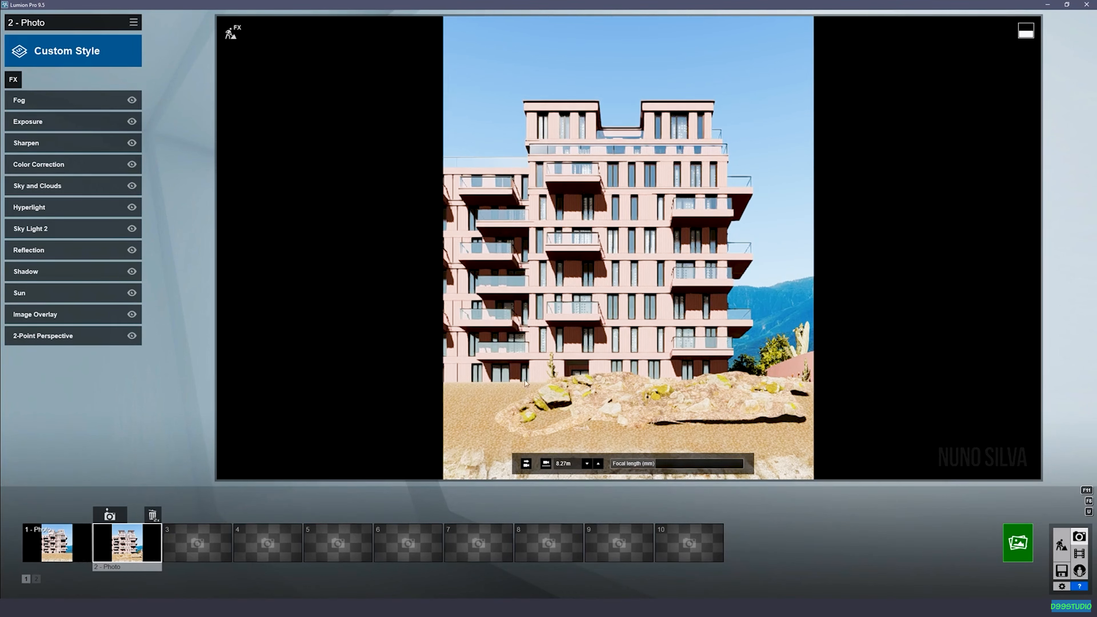
pyautogui.click(1066, 544)
# - Copy two rocks to the bare side of the cluster and resize them
pyautogui.moveTo(600, 368); pyautogui.dragTo(605, 423, button='right')
pyautogui.press('w')
pyautogui.keyDown('alt'); pyautogui.moveTo(642, 226); pyautogui.dragTo(435, 228); pyautogui.keyUp('alt')
pyautogui.keyDown('alt'); pyautogui.moveTo(686, 281); pyautogui.dragTo(410, 298); pyautogui.keyUp('alt')
pyautogui.click(256, 563)
pyautogui.moveTo(486, 276); pyautogui.dragTo(576, 346)
pyautogui.moveTo(401, 302); pyautogui.dragTo(403, 264)
# - Move a rock outward toward the foreground and enlarge a rock in the cluster
pyautogui.click(205, 562)
pyautogui.moveTo(817, 270); pyautogui.dragTo(928, 354)
pyautogui.moveTo(605, 345); pyautogui.dragTo(734, 342, button='right')
pyautogui.click(256, 562)
pyautogui.moveTo(686, 225); pyautogui.dragTo(1028, 130)
# - Copy a foreground rock farther back into the cluster and nudge it into place
pyautogui.click(205, 563)
pyautogui.moveTo(630, 371); pyautogui.dragTo(597, 375, button='right')
pyautogui.click(215, 583)
pyautogui.keyDown('alt'); pyautogui.moveTo(597, 374); pyautogui.dragTo(742, 203); pyautogui.keyUp('alt')
pyautogui.click(231, 562)
pyautogui.click(205, 562)
pyautogui.click(200, 582)
pyautogui.moveTo(743, 255); pyautogui.dragTo(754, 242)
# - Move the foreground rock back toward the cluster and lower it
pyautogui.moveTo(607, 375); pyautogui.dragTo(600, 320)
pyautogui.click(216, 582)
pyautogui.moveTo(600, 320); pyautogui.dragTo(600, 347)
pyautogui.click(200, 583)
# - Copy another rock into a gap in the cluster and adjust its heading and pitch
pyautogui.keyDown('alt'); pyautogui.moveTo(581, 216); pyautogui.dragTo(708, 255); pyautogui.keyUp('alt')
pyautogui.click(231, 563)
pyautogui.moveTo(378, 564)
pyautogui.mouseDown()
pyautogui.moveTo(386, 564)
pyautogui.moveTo(373, 564)
pyautogui.mouseUp()
pyautogui.moveTo(378, 576); pyautogui.dragTo(374, 586)
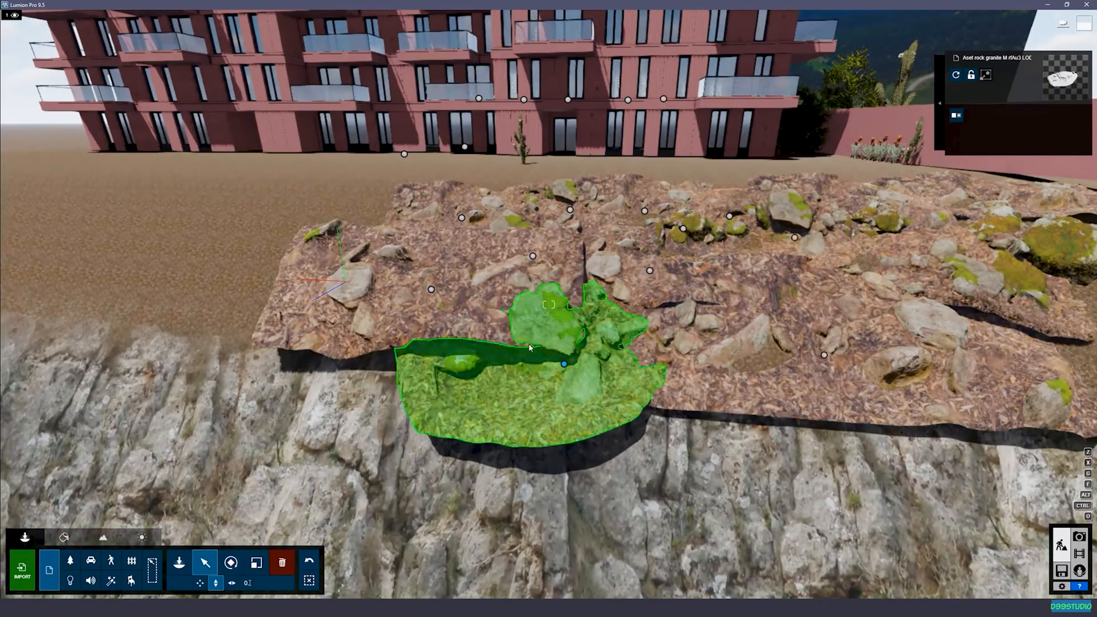
# - Adjust the heights of the rocks along the cliff edge and reorient one of them
pyautogui.moveTo(433, 294); pyautogui.dragTo(436, 216)
pyautogui.click(200, 583)
pyautogui.click(215, 583)
pyautogui.moveTo(691, 403); pyautogui.dragTo(691, 451)
pyautogui.click(231, 562)
pyautogui.click(204, 562)
pyautogui.moveTo(626, 302); pyautogui.dragTo(665, 296, button='right')
pyautogui.click(230, 562)
pyautogui.moveTo(665, 242); pyautogui.dragTo(669, 260)
pyautogui.click(204, 562)
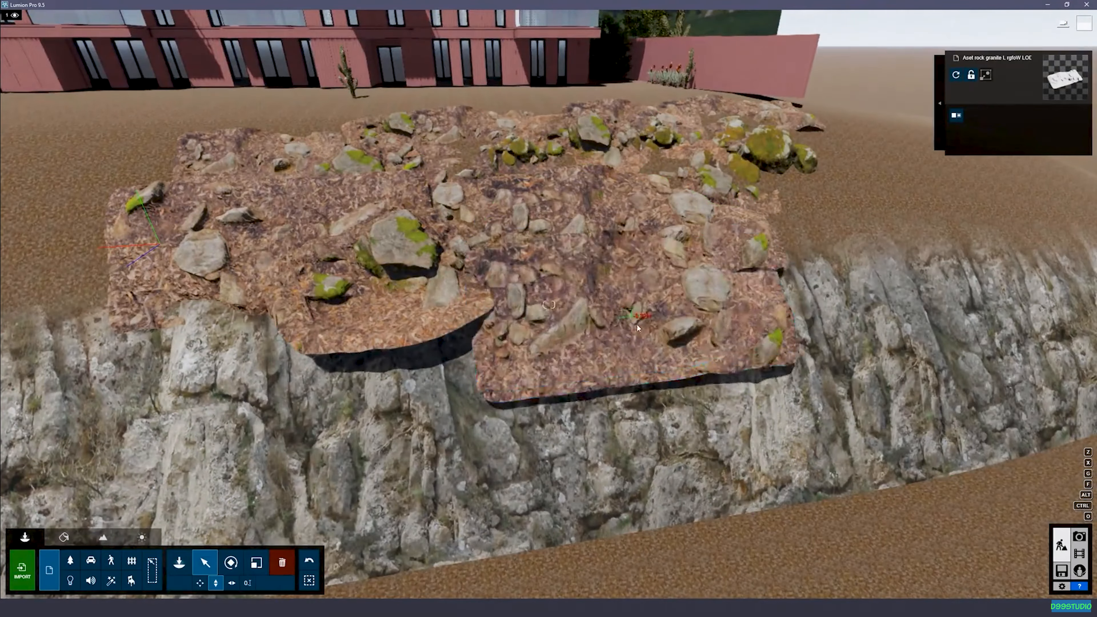
# - Place a large rgloW rock along the cliff edge beside its twin and adjust its orientation
pyautogui.moveTo(636, 323); pyautogui.dragTo(415, 406)
pyautogui.moveTo(549, 302); pyautogui.dragTo(548, 267, button='right')
pyautogui.click(230, 562)
pyautogui.moveTo(379, 575); pyautogui.dragTo(418, 563)
pyautogui.click(205, 562)
pyautogui.click(230, 562)
pyautogui.moveTo(378, 585); pyautogui.dragTo(378, 585)
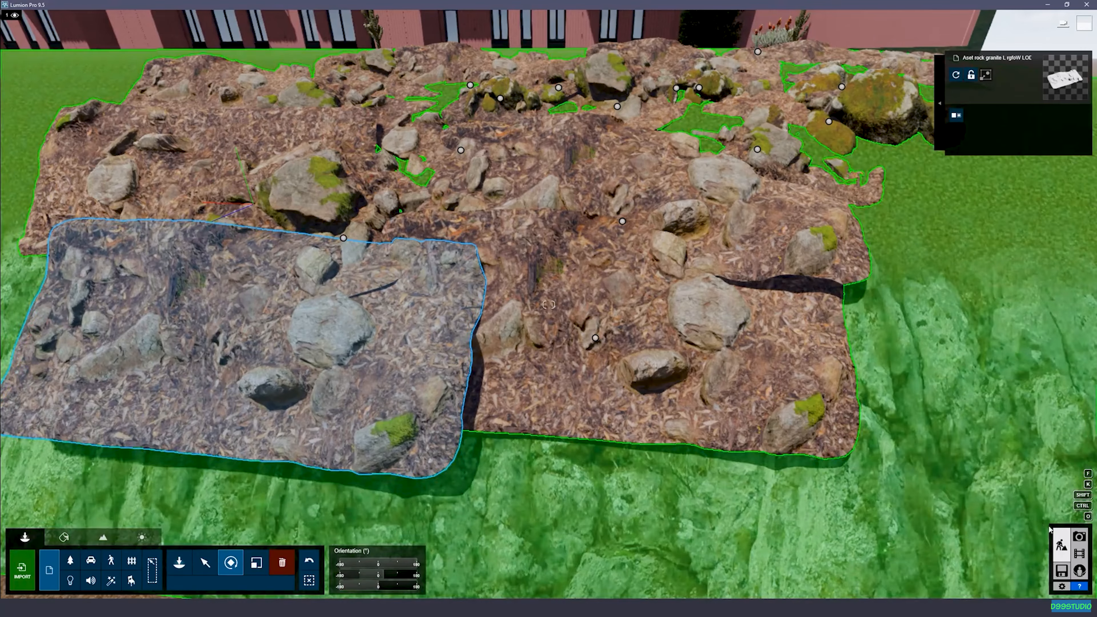
# - Restore the camera of photo 2 and render the shot as a JPG at Desktop size, 1920x1080
pyautogui.click(1079, 536)
pyautogui.click(142, 541)
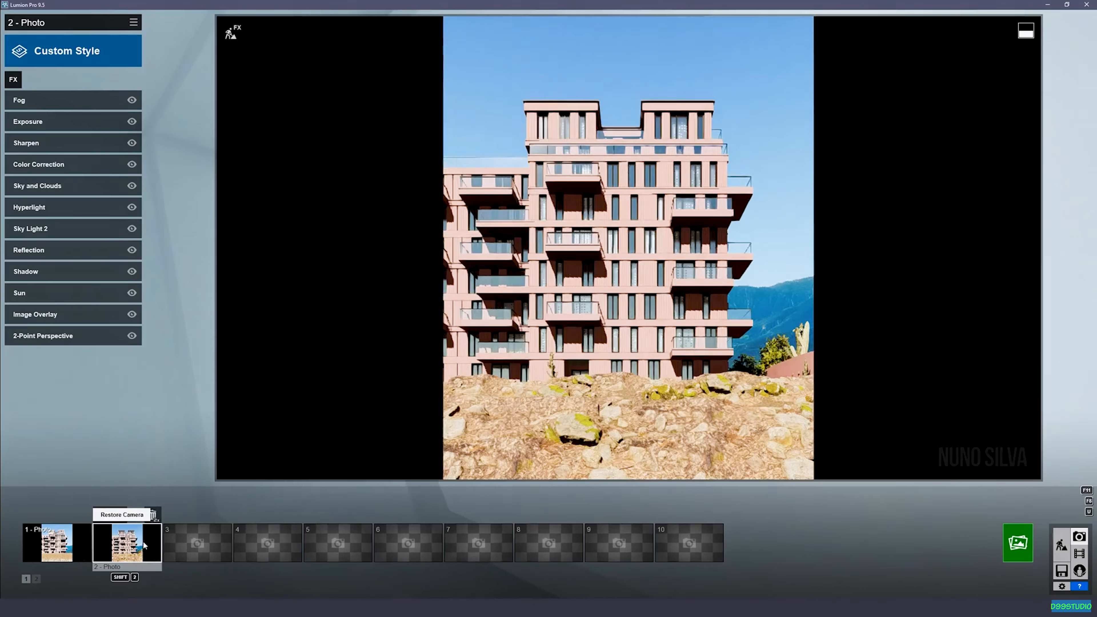
pyautogui.click(1011, 537)
pyautogui.click(446, 416)
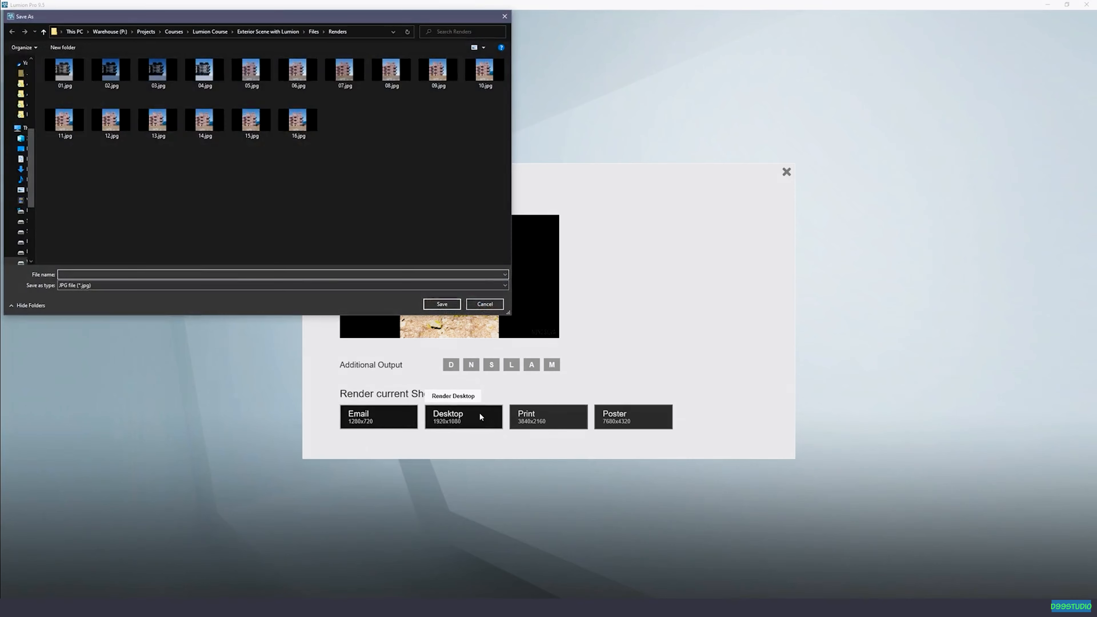
pyautogui.press('Return')
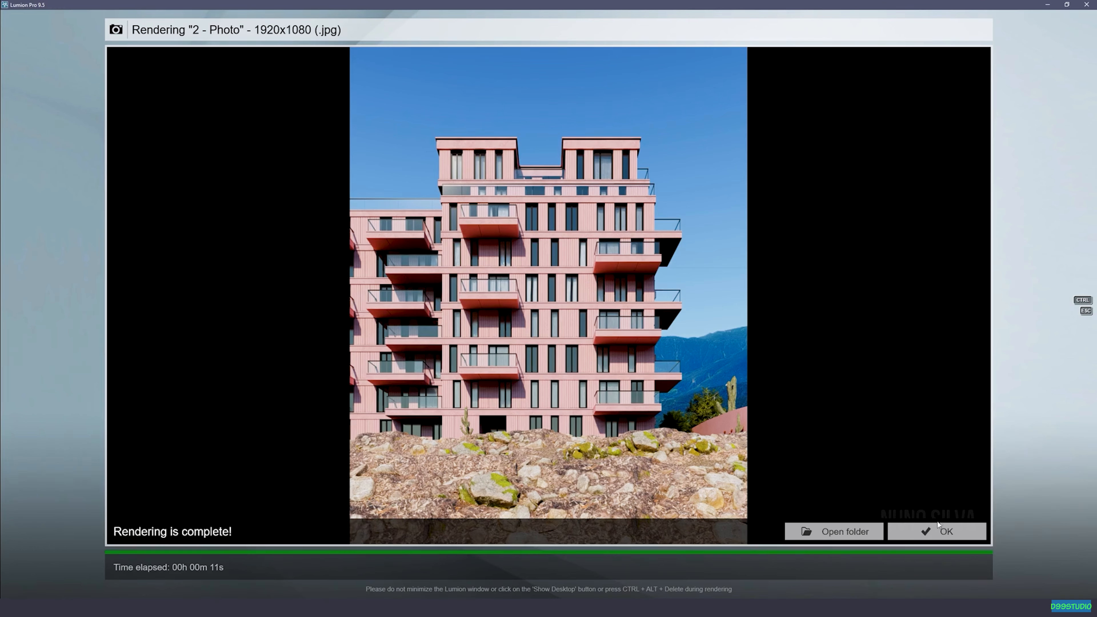
pyautogui.click(937, 530)
# - Return to building and move an AloeVera plant from the row beside the wall onto the rocks
pyautogui.click(1063, 532)
pyautogui.press('w')
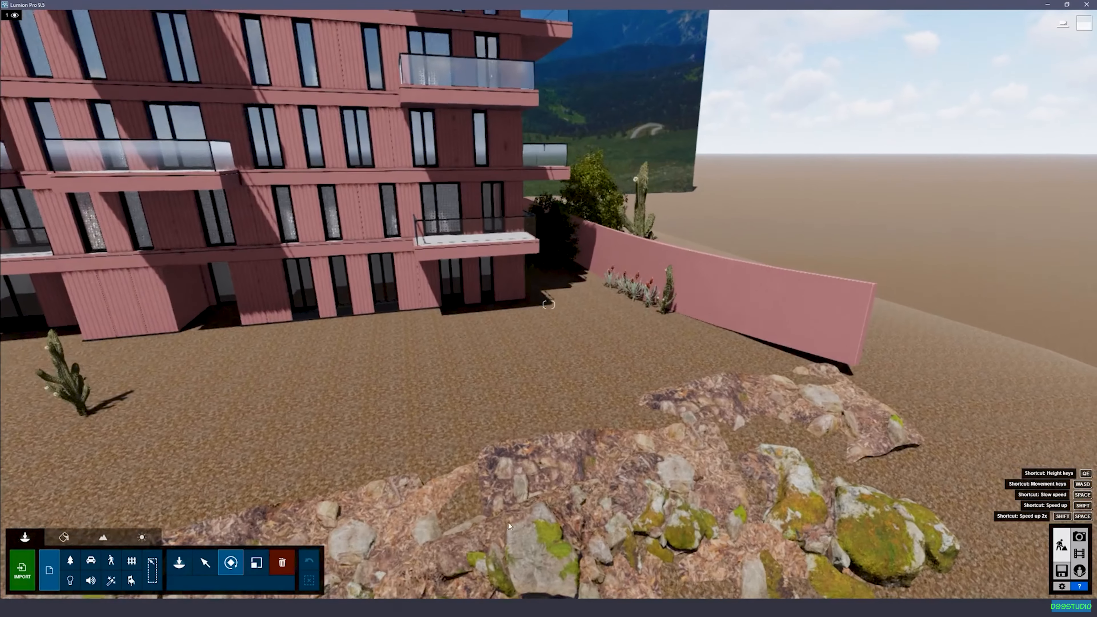
pyautogui.click(205, 562)
pyautogui.click(647, 305)
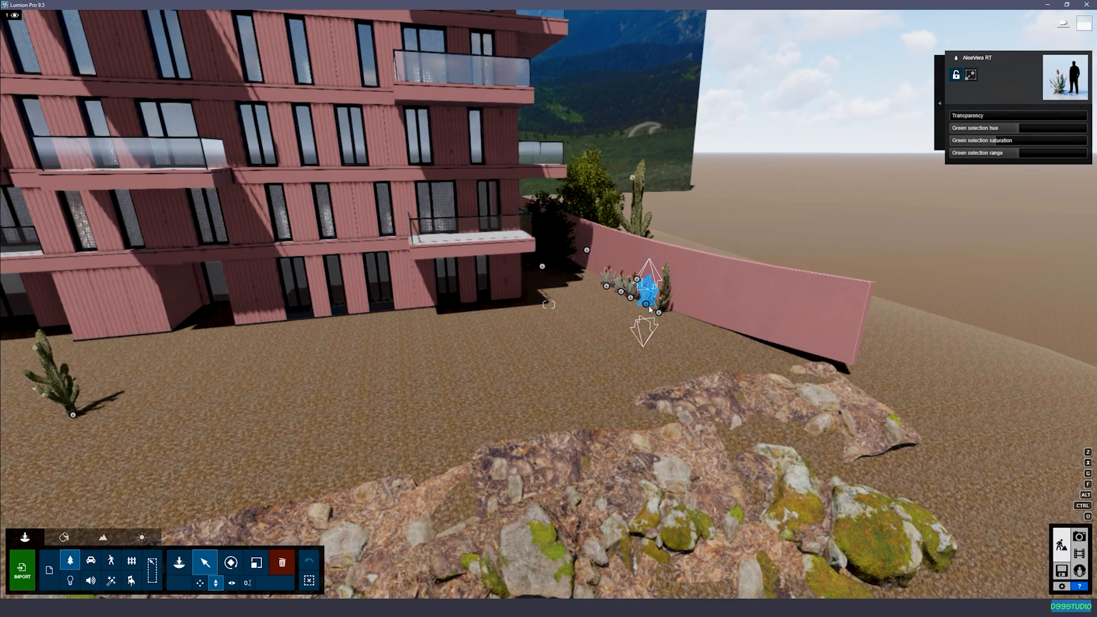
pyautogui.moveTo(645, 304); pyautogui.dragTo(613, 536)
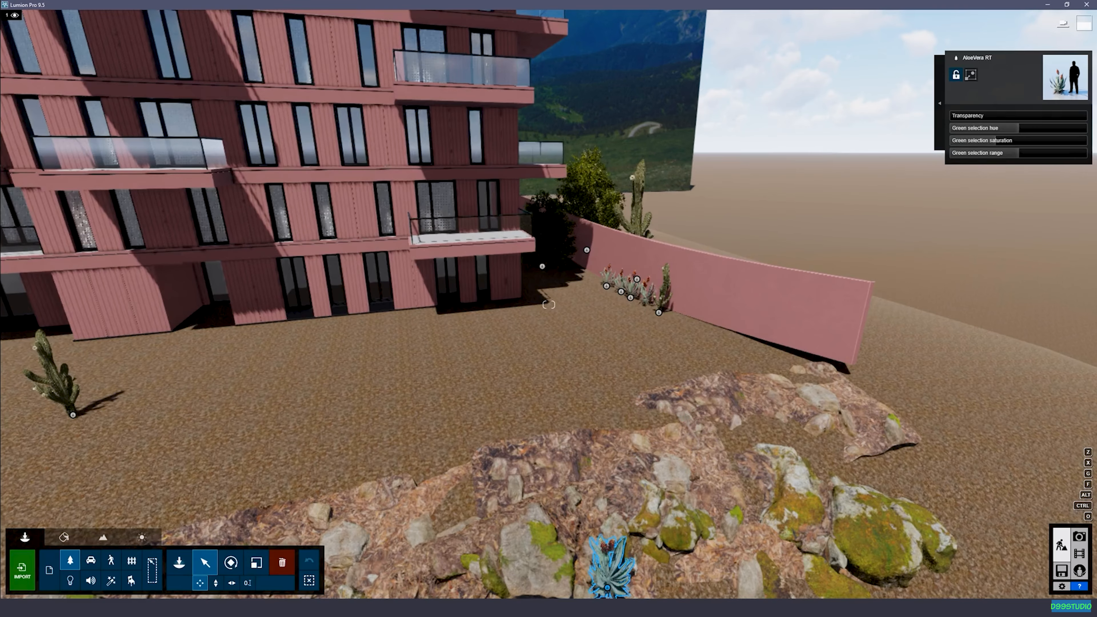
# - Reposition the AloeVera plant beside the large mossy boulder, and adjust its size and heading
pyautogui.press('w')
pyautogui.moveTo(608, 536); pyautogui.dragTo(674, 515, button='right')
pyautogui.press('s')
pyautogui.press('w')
pyautogui.press('s')
pyautogui.moveTo(684, 430); pyautogui.dragTo(567, 417)
pyautogui.press('l')
pyautogui.press('r')
# - Lower the AloeVera plant onto the rock surface and make it slightly smaller
pyautogui.press('s')
pyautogui.moveTo(567, 417); pyautogui.dragTo(541, 341, button='right')
pyautogui.press('w')
pyautogui.press('s')
pyautogui.press('s')
pyautogui.moveTo(605, 388); pyautogui.dragTo(607, 414)
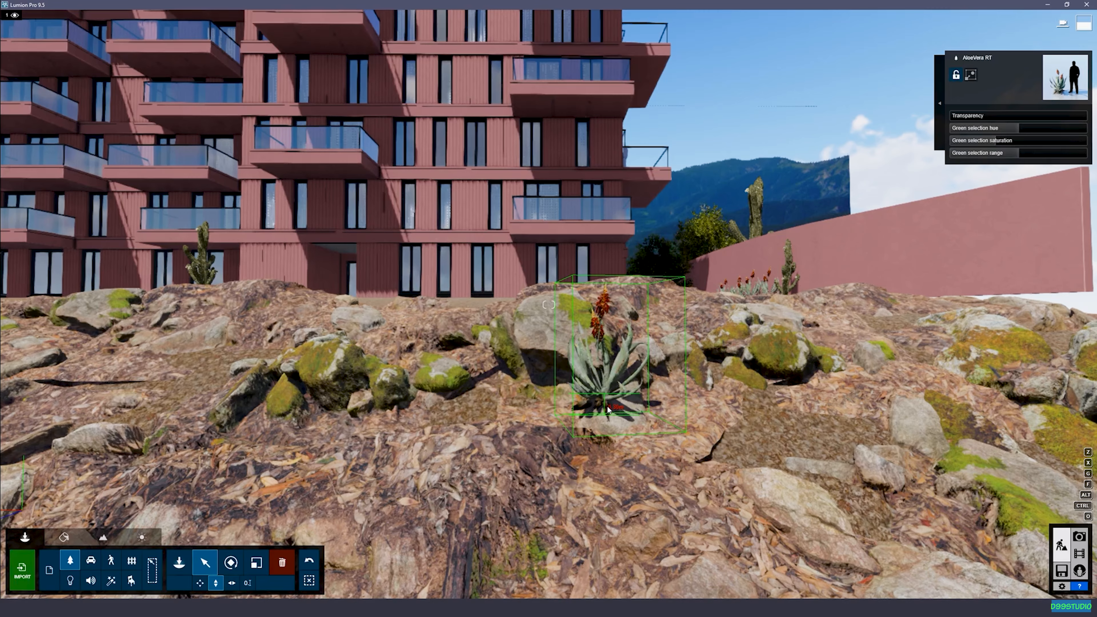
pyautogui.press('l')
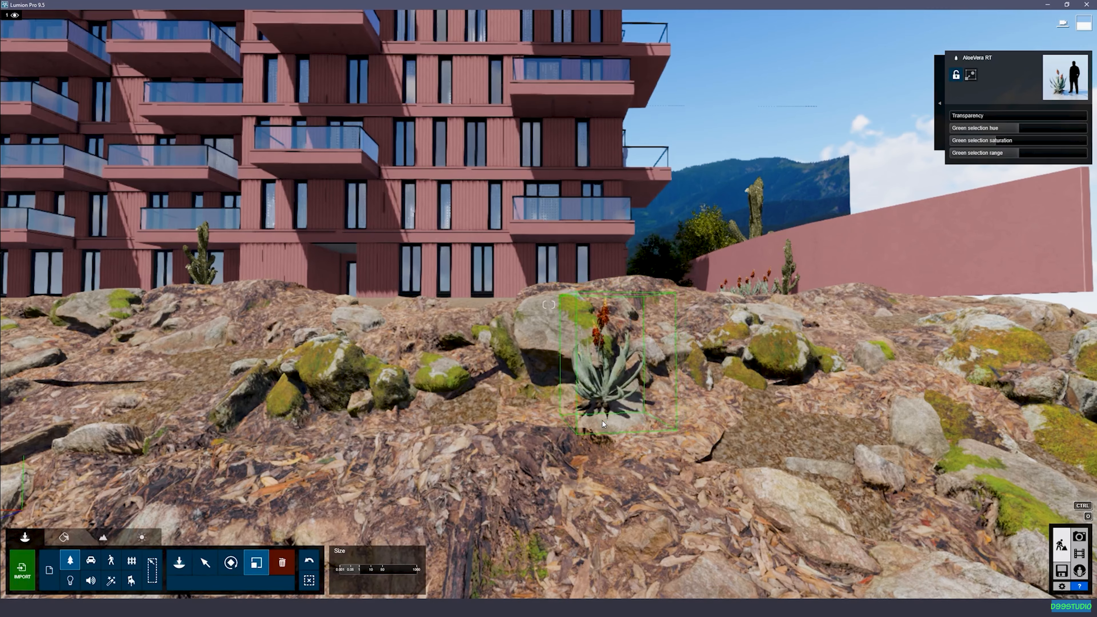
# - Copy the AloeVera plant across the rocks to the group of small mossy stones
pyautogui.press('s')
pyautogui.moveTo(504, 415); pyautogui.dragTo(495, 459, button='right')
pyautogui.click(205, 562)
pyautogui.moveTo(497, 367); pyautogui.dragTo(453, 391, button='right')
pyautogui.press('s')
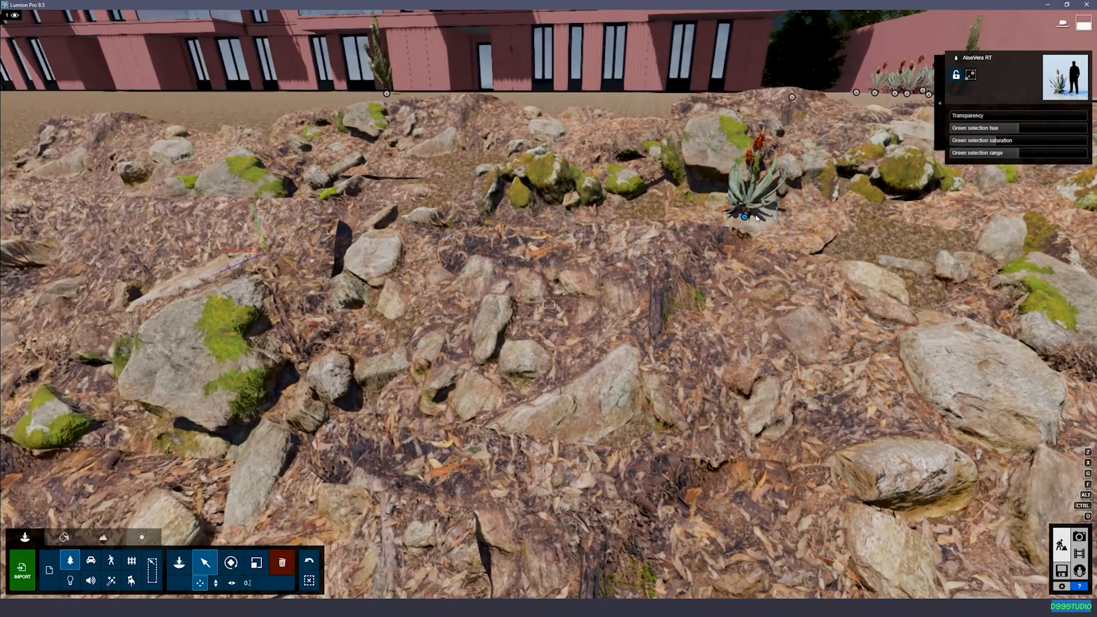
pyautogui.keyDown('alt'); pyautogui.moveTo(745, 219); pyautogui.dragTo(545, 210); pyautogui.keyUp('alt')
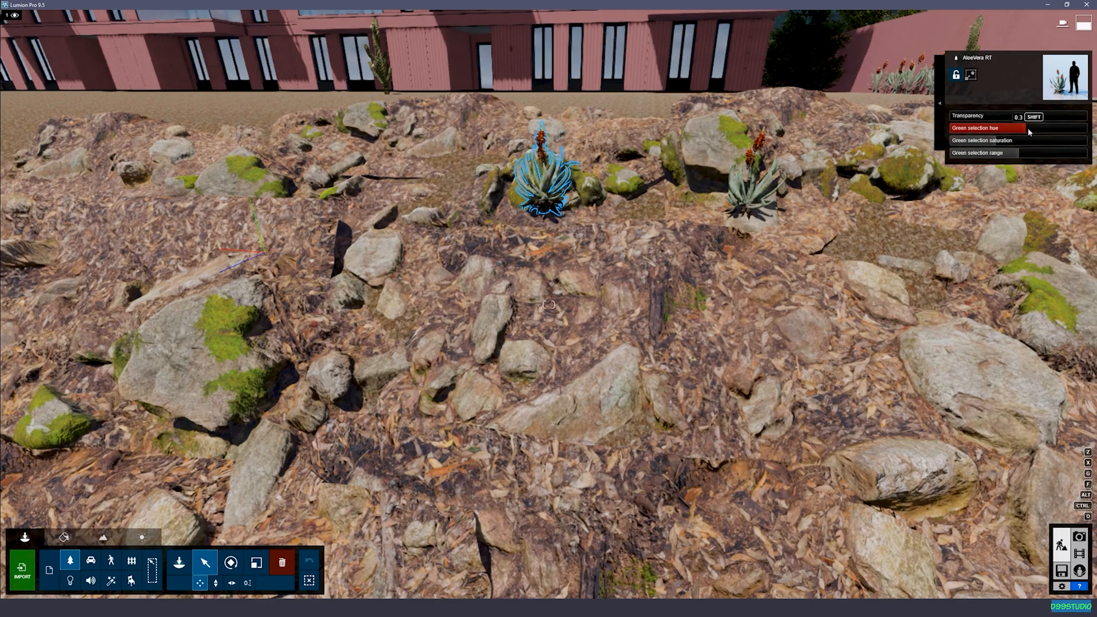
# - Move the AloeVera copy from the small mossy stones to the mossy rock at the far end of the foreground
pyautogui.press('s')
pyautogui.moveTo(820, 162); pyautogui.dragTo(763, 168, button='right')
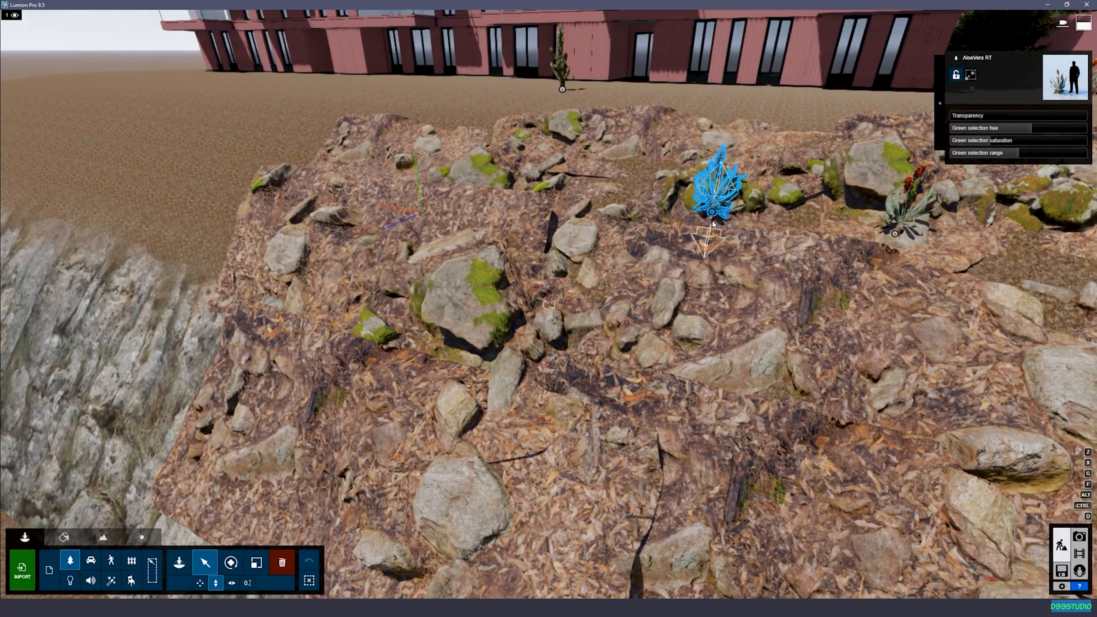
pyautogui.moveTo(713, 233); pyautogui.dragTo(715, 226)
pyautogui.moveTo(715, 226); pyautogui.dragTo(679, 239, button='right')
pyautogui.press('s')
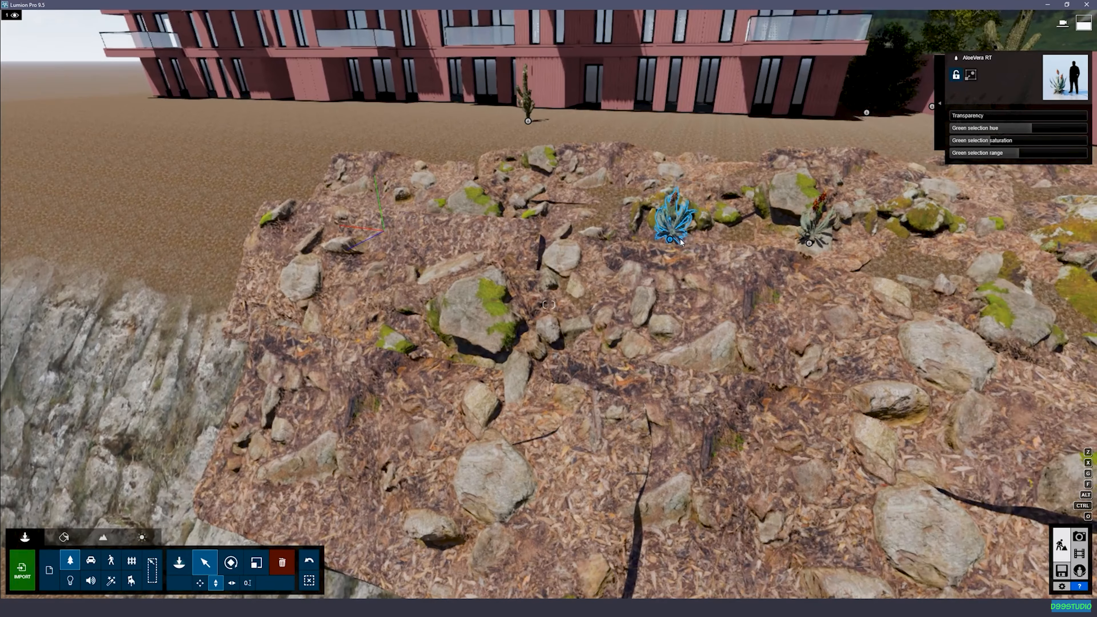
pyautogui.moveTo(671, 245); pyautogui.dragTo(1019, 408)
pyautogui.moveTo(1019, 408); pyautogui.dragTo(600, 365, button='right')
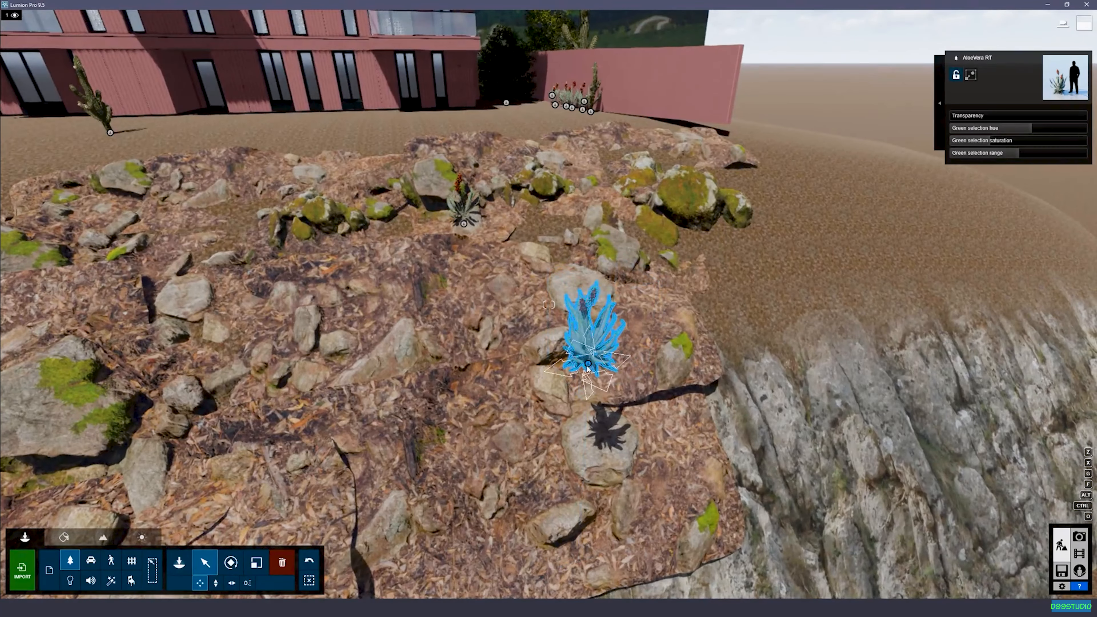
pyautogui.moveTo(587, 367); pyautogui.dragTo(598, 263)
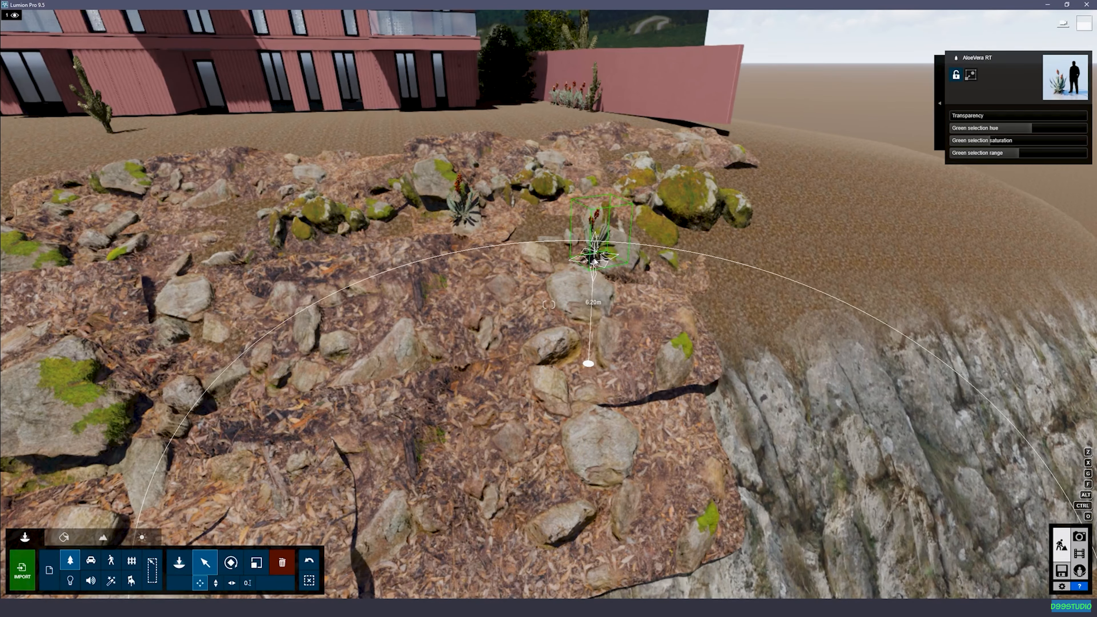
# - Adjust the height of the AloeVera copy so it sits on the ground against the mossy rock
pyautogui.moveTo(596, 278); pyautogui.dragTo(596, 277)
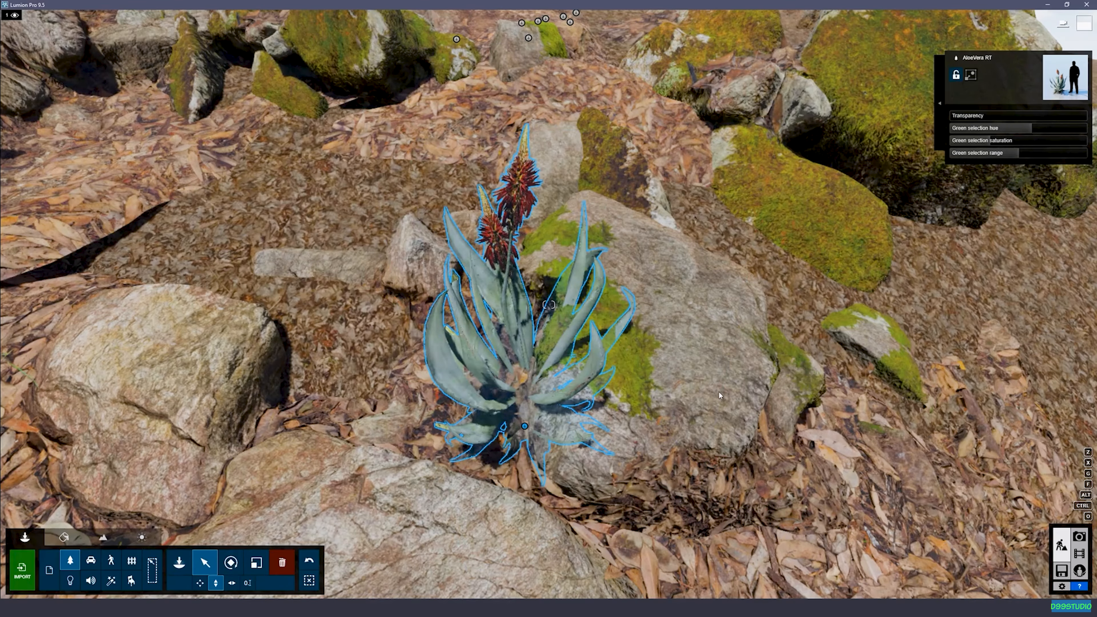
pyautogui.click(524, 427)
pyautogui.moveTo(524, 426); pyautogui.dragTo(526, 426)
pyautogui.press('r')
# - Place a simplegrass clump from the favourite nature objects beside the large mossy boulder in the foreground
pyautogui.press('s')
pyautogui.moveTo(525, 426); pyautogui.dragTo(339, 425, button='right')
pyautogui.press('s')
pyautogui.press('a')
pyautogui.press('w')
pyautogui.click(70, 561)
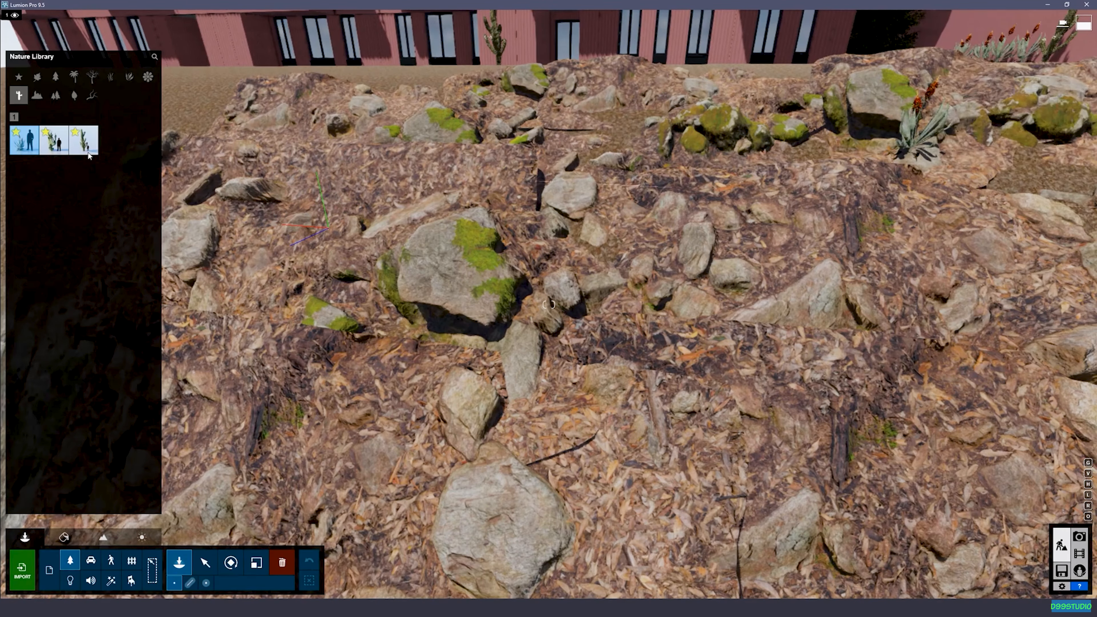
pyautogui.click(20, 78)
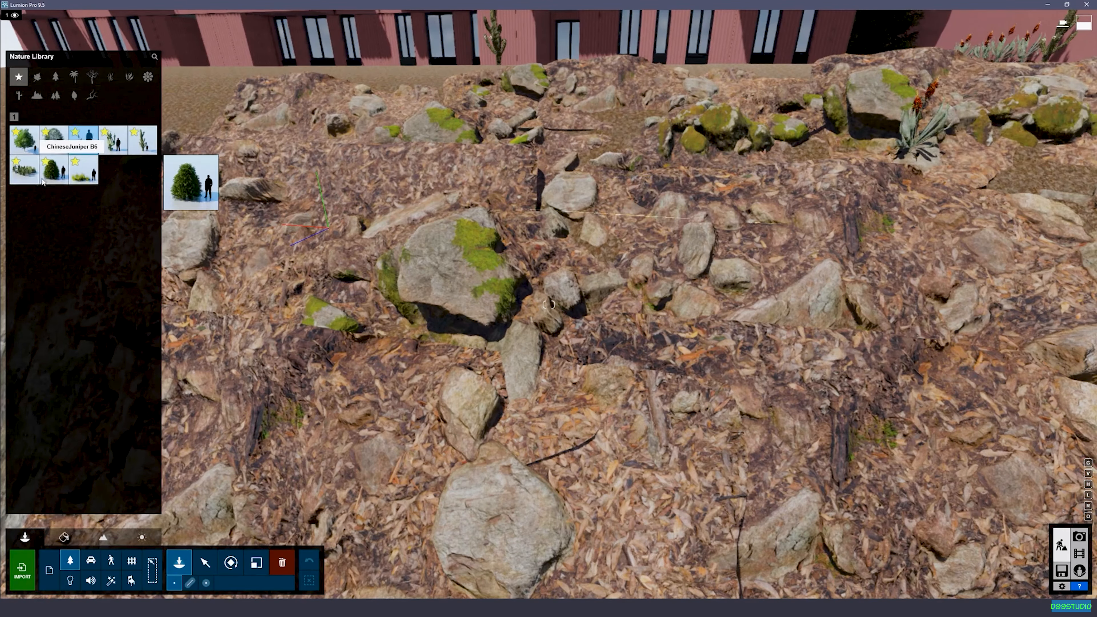
pyautogui.click(90, 178)
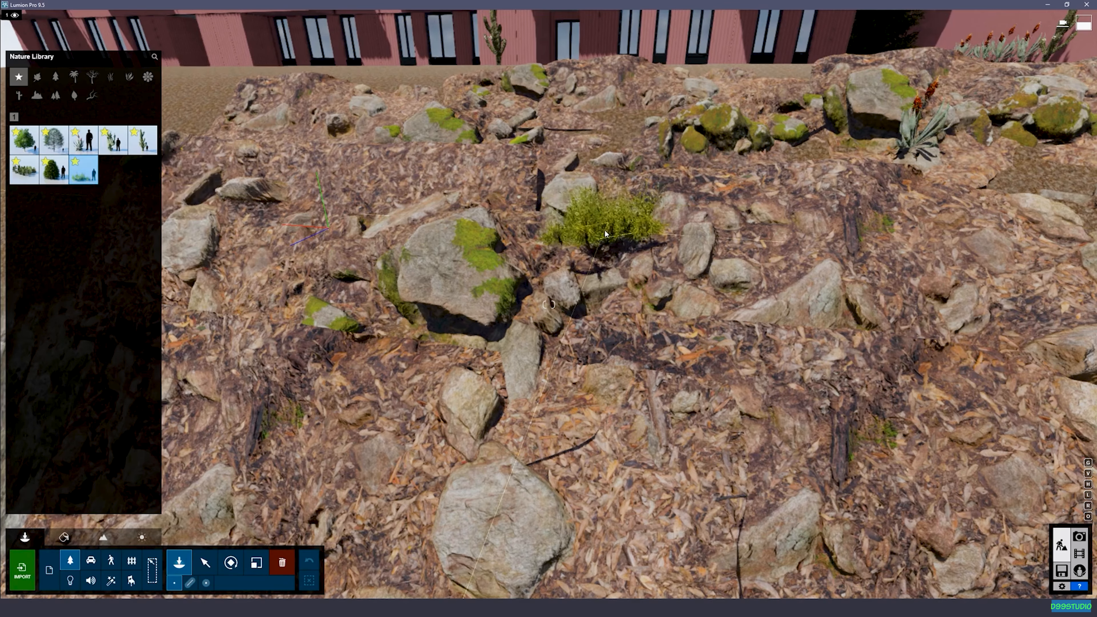
pyautogui.moveTo(568, 249)
pyautogui.mouseDown(button='right')
pyautogui.moveTo(524, 281)
pyautogui.moveTo(559, 254)
pyautogui.mouseUp(button='right')
pyautogui.press('w')
pyautogui.press('w')
pyautogui.press('s')
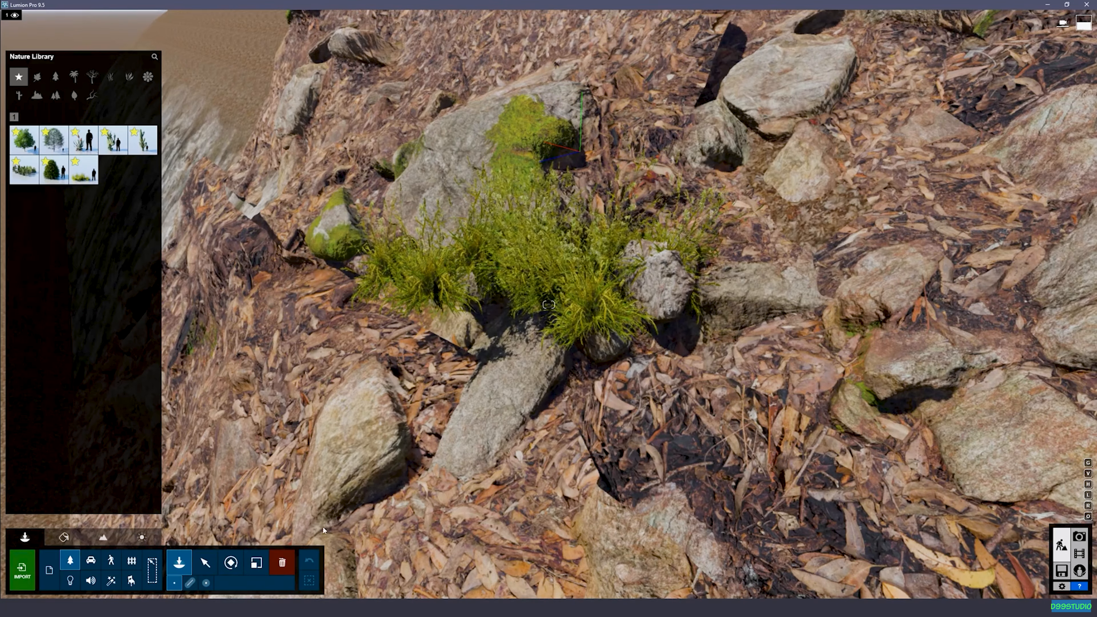
# - Lower the simplegrass into the gap between the rocks, and set its green selection hue to 1.4 and saturation to 0.6
pyautogui.click(207, 562)
pyautogui.moveTo(560, 277); pyautogui.dragTo(565, 289)
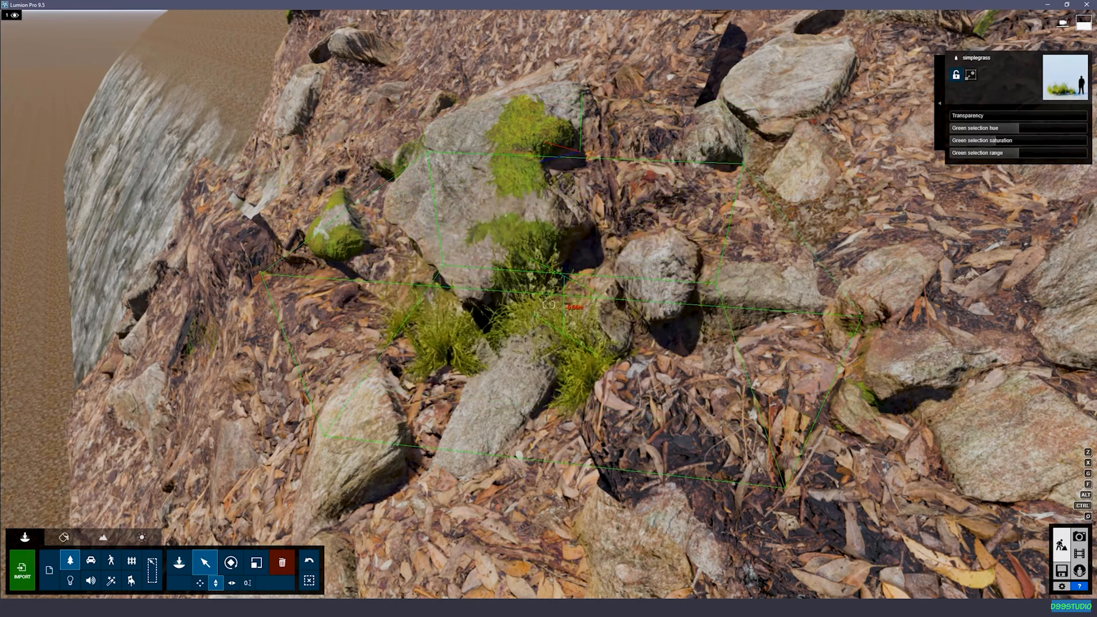
pyautogui.press('w')
pyautogui.moveTo(628, 471); pyautogui.dragTo(713, 380, button='right')
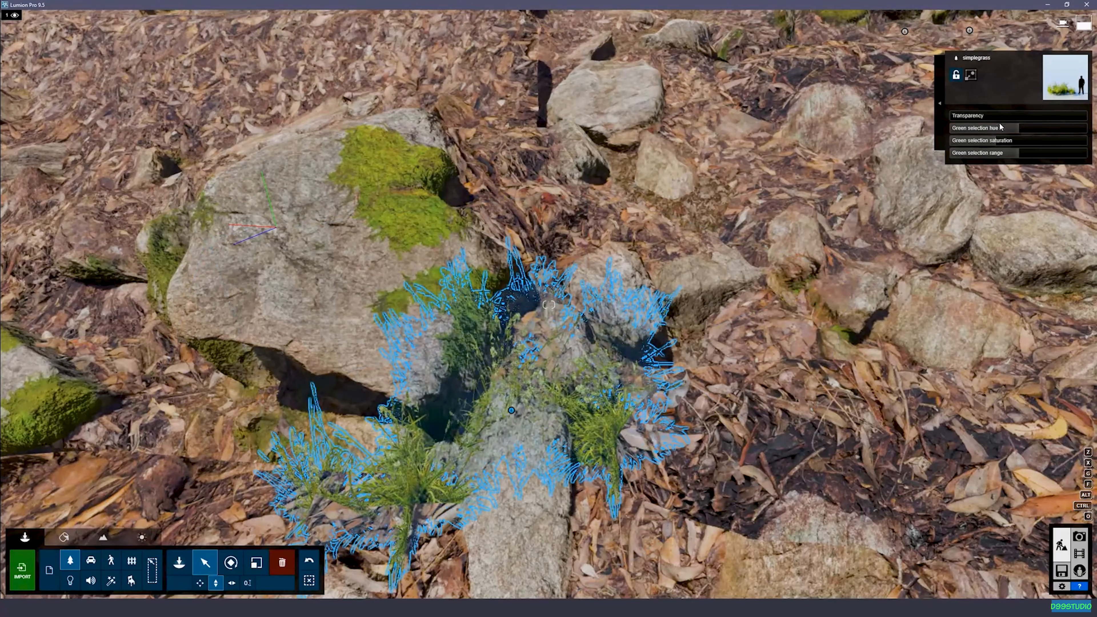
pyautogui.moveTo(998, 124); pyautogui.dragTo(1021, 125)
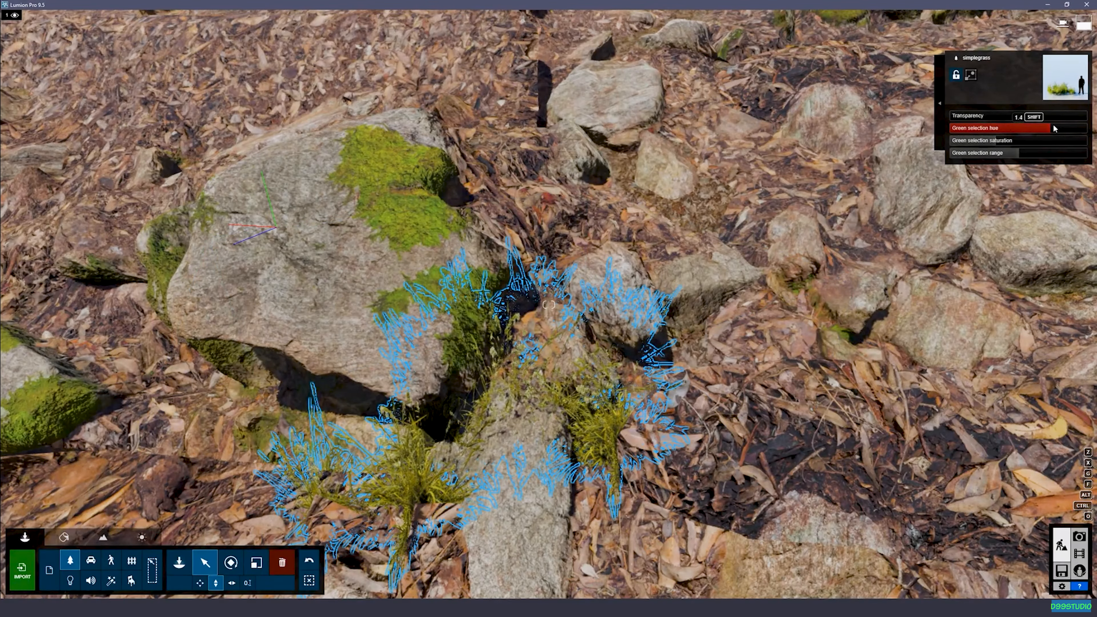
pyautogui.moveTo(993, 140); pyautogui.dragTo(986, 142)
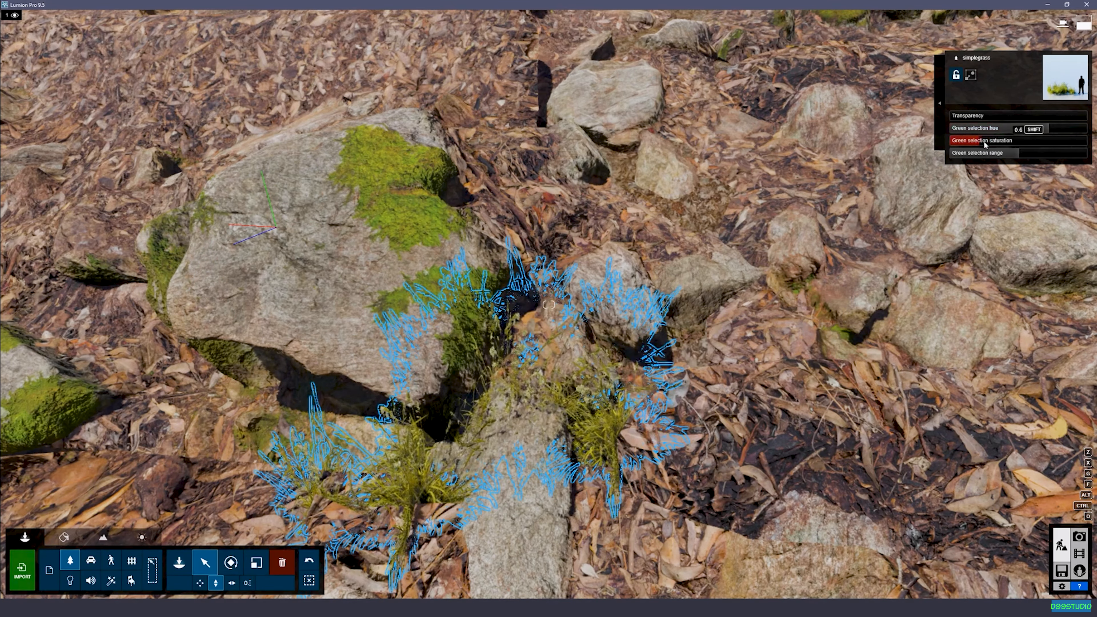
# - Copy the simplegrass to the other side of the large mossy boulder and change the copy's heading
pyautogui.press('s')
pyautogui.moveTo(691, 368); pyautogui.dragTo(623, 353, button='right')
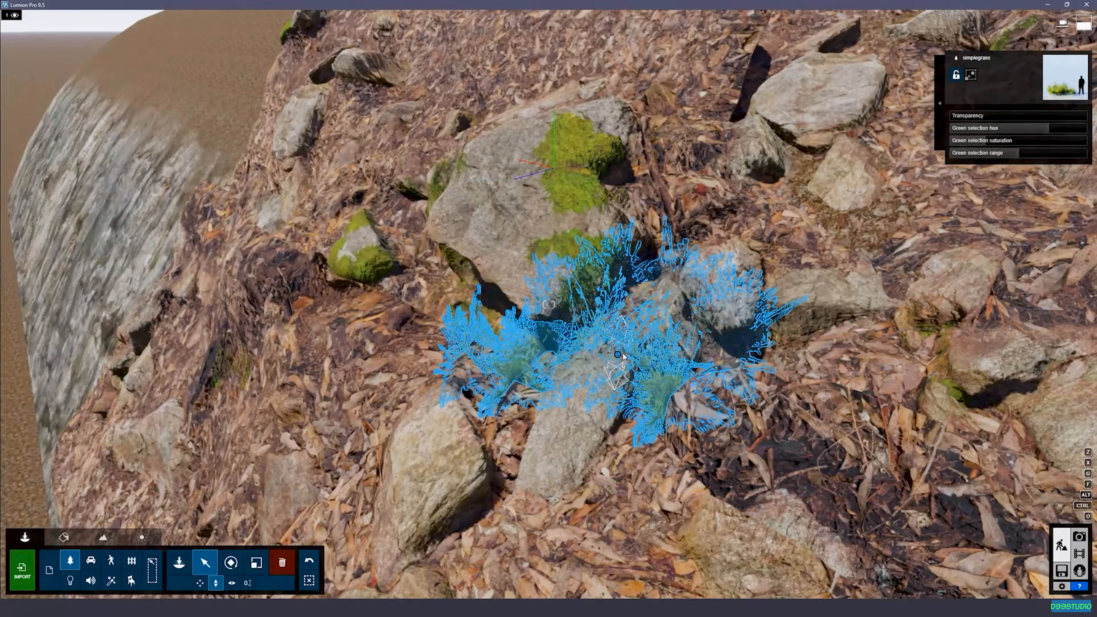
pyautogui.keyDown('alt'); pyautogui.moveTo(618, 355); pyautogui.dragTo(688, 193); pyautogui.keyUp('alt')
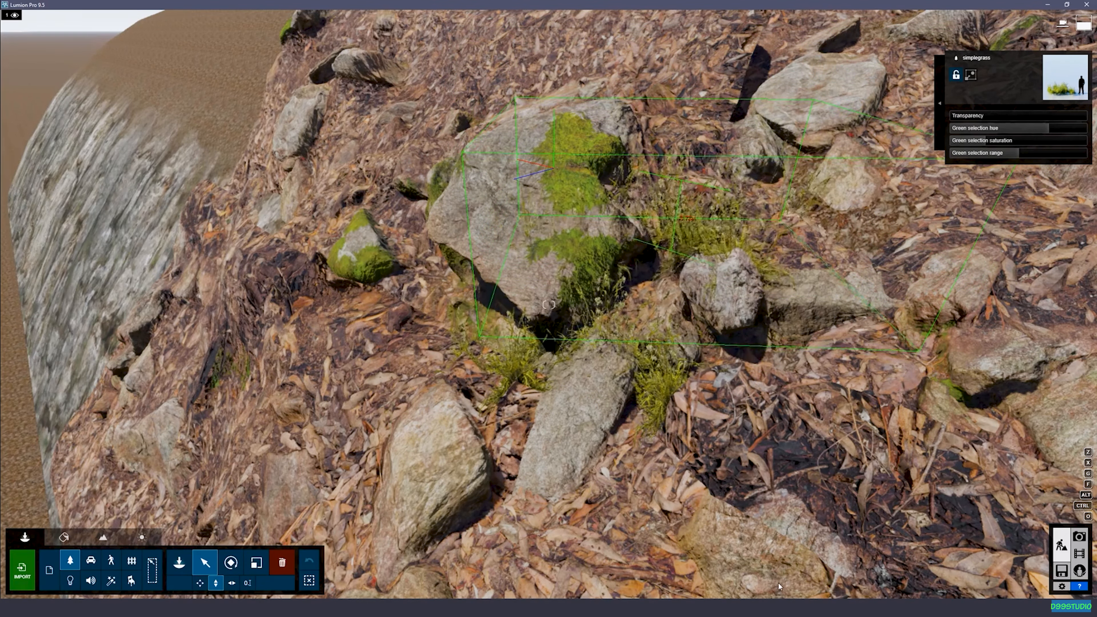
pyautogui.moveTo(673, 203); pyautogui.dragTo(541, 371, button='right')
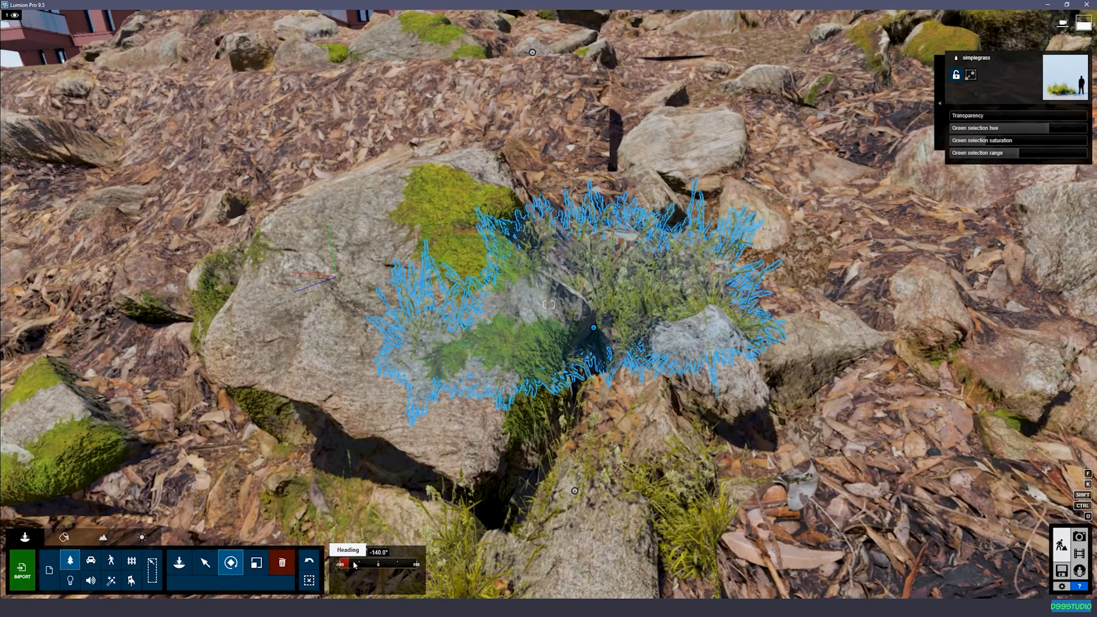
pyautogui.moveTo(354, 564); pyautogui.dragTo(26, 259)
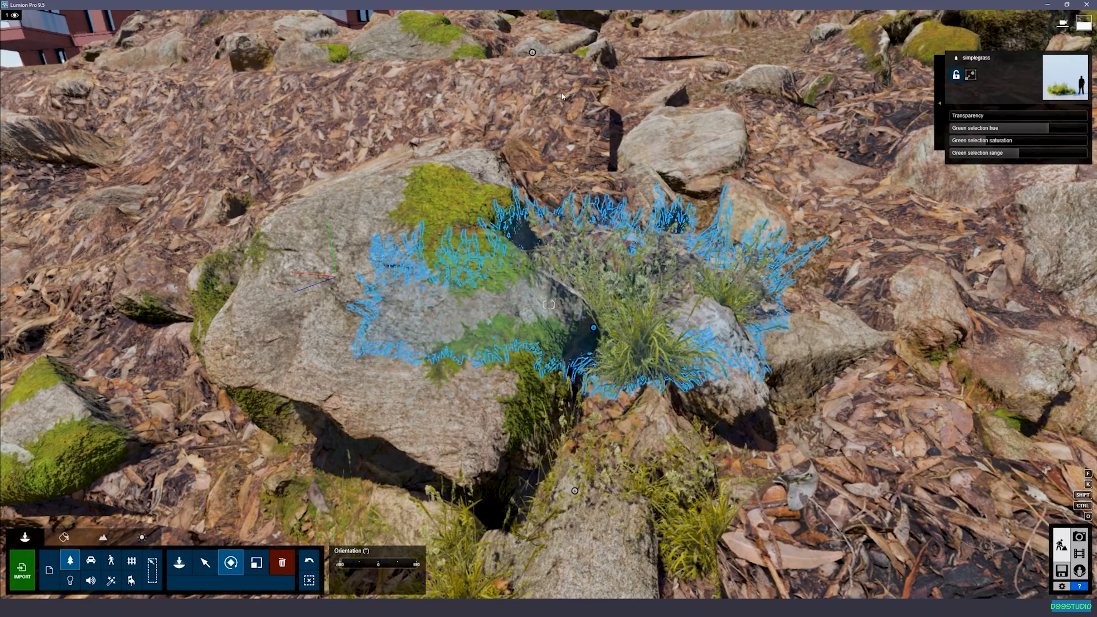
# - Resize the simplegrass copy beside the large mossy boulder
pyautogui.moveTo(548, 304); pyautogui.dragTo(513, 281, button='right')
pyautogui.press('d')
pyautogui.press('s')
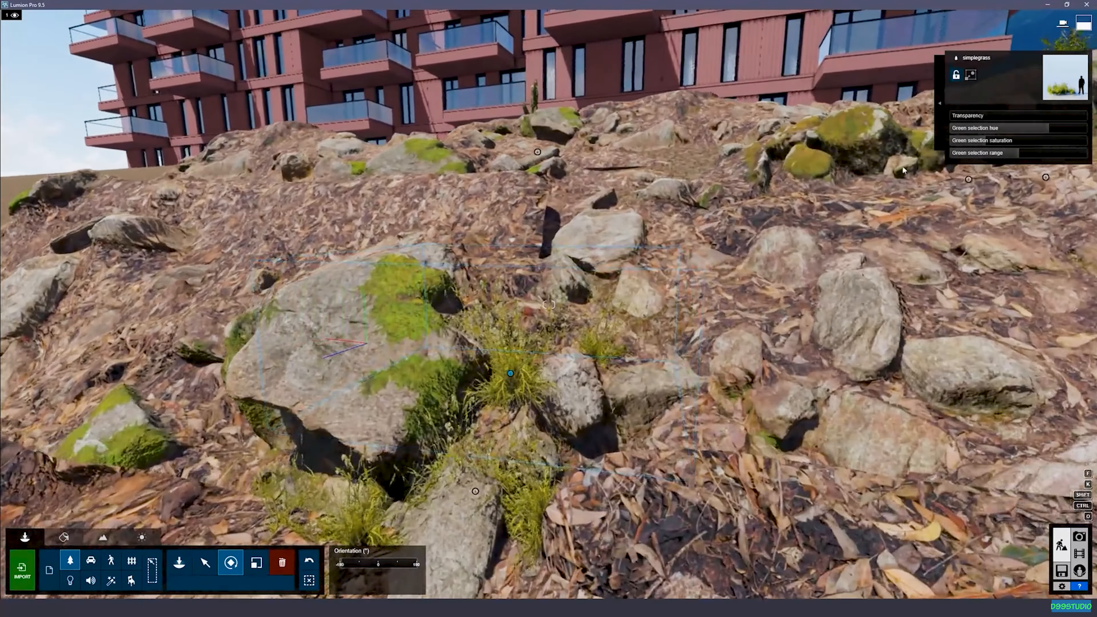
pyautogui.moveTo(549, 304); pyautogui.dragTo(578, 293, button='right')
pyautogui.click(256, 562)
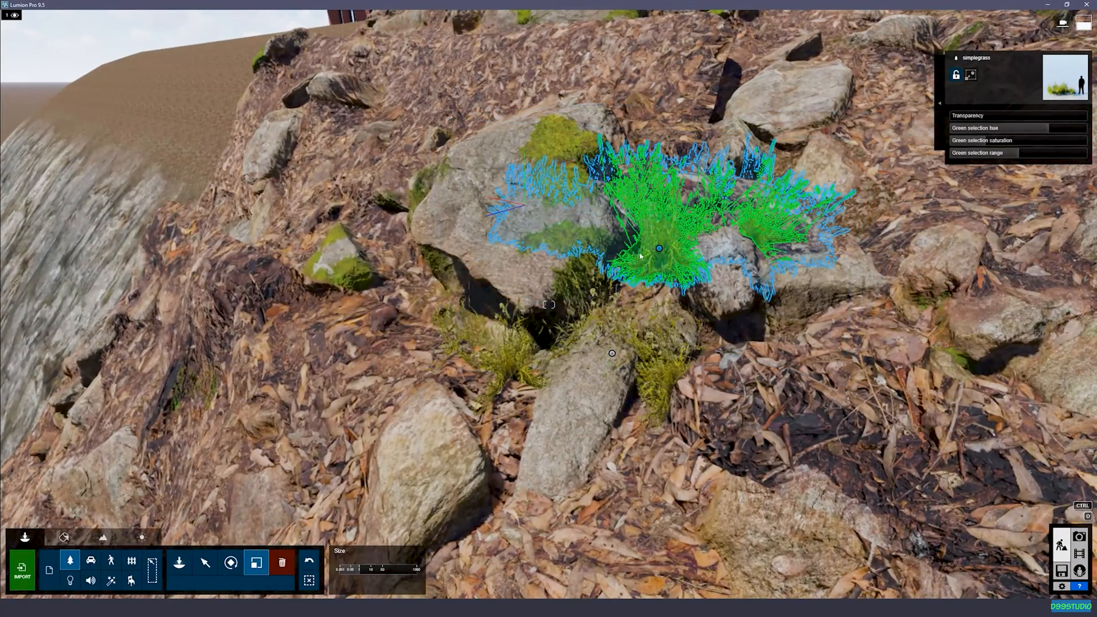
pyautogui.moveTo(656, 248); pyautogui.dragTo(691, 242)
pyautogui.moveTo(691, 242); pyautogui.dragTo(687, 328, button='right')
# - Copy the simplegrass to another gap among the foreground rocks and rotate the copy
pyautogui.click(205, 562)
pyautogui.keyDown('alt'); pyautogui.moveTo(591, 154); pyautogui.dragTo(464, 225); pyautogui.keyUp('alt')
pyautogui.moveTo(464, 241); pyautogui.dragTo(467, 173, button='right')
pyautogui.click(230, 562)
pyautogui.moveTo(496, 346); pyautogui.dragTo(453, 416, button='right')
# - Make two more simplegrass copies across the rocks and adjust their size
pyautogui.press('m')
pyautogui.keyDown('alt'); pyautogui.moveTo(240, 293); pyautogui.dragTo(594, 208); pyautogui.keyUp('alt')
pyautogui.moveTo(475, 328); pyautogui.dragTo(487, 260, button='right')
pyautogui.keyDown('alt'); pyautogui.moveTo(416, 290); pyautogui.dragTo(635, 252); pyautogui.keyUp('alt')
pyautogui.press('l')
pyautogui.moveTo(635, 264); pyautogui.dragTo(638, 328, button='right')
# - Reposition the latest simplegrass copy between the rocks and rotate it
pyautogui.press('w')
pyautogui.press('m')
pyautogui.moveTo(631, 333); pyautogui.dragTo(577, 327)
pyautogui.press('s')
pyautogui.moveTo(577, 328); pyautogui.dragTo(648, 410, button='right')
pyautogui.press('w')
pyautogui.moveTo(432, 242); pyautogui.dragTo(424, 268, button='right')
pyautogui.press('r')
pyautogui.moveTo(382, 238); pyautogui.dragTo(449, 203)
# - Adjust the height of the simplegrass and shift the clumps further across the rocky ground
pyautogui.moveTo(449, 259); pyautogui.dragTo(449, 203, button='right')
pyautogui.press('h')
pyautogui.press('s')
pyautogui.moveTo(474, 242); pyautogui.dragTo(514, 294, button='right')
pyautogui.press('w')
pyautogui.moveTo(561, 329); pyautogui.dragTo(516, 314)
pyautogui.moveTo(516, 314); pyautogui.dragTo(561, 276, button='right')
pyautogui.moveTo(411, 367); pyautogui.dragTo(691, 276)
pyautogui.press('w')
pyautogui.moveTo(691, 276); pyautogui.dragTo(659, 285, button='right')
pyautogui.moveTo(659, 265); pyautogui.dragTo(535, 284)
# - Fine-tune the height of the simplegrass clump so it sinks into the rock surface
pyautogui.press('h')
pyautogui.press('s')
pyautogui.moveTo(536, 285); pyautogui.dragTo(457, 333, button='right')
pyautogui.moveTo(497, 339); pyautogui.dragTo(445, 330)
pyautogui.moveTo(445, 330); pyautogui.dragTo(447, 350, button='right')
pyautogui.moveTo(435, 318); pyautogui.dragTo(436, 334)
# - Copy the simplegrass towards the rear rocks, and adjust the copy's position and height
pyautogui.keyDown('alt'); pyautogui.moveTo(435, 335); pyautogui.dragTo(578, 194); pyautogui.keyUp('alt')
pyautogui.press('w')
pyautogui.moveTo(578, 194); pyautogui.dragTo(540, 216, button='right')
pyautogui.moveTo(540, 216)
pyautogui.mouseDown()
pyautogui.moveTo(538, 246)
pyautogui.moveTo(534, 185)
pyautogui.moveTo(536, 199)
pyautogui.mouseUp()
pyautogui.moveTo(536, 200); pyautogui.dragTo(622, 254, button='right')
pyautogui.press('d')
pyautogui.moveTo(622, 254); pyautogui.dragTo(636, 279)
pyautogui.press('h')
# - Move a simplegrass clump across the rear rocks and lower it onto the ground
pyautogui.moveTo(638, 272); pyautogui.dragTo(514, 245, button='right')
pyautogui.press('a')
pyautogui.moveTo(513, 244); pyautogui.dragTo(800, 281)
pyautogui.press('h')
pyautogui.moveTo(801, 280); pyautogui.dragTo(802, 298)
# - Copy the simplegrass to the rear edge behind the boulder with the aloe, and adjust its green selection hue
pyautogui.moveTo(800, 298); pyautogui.dragTo(636, 264, button='right')
pyautogui.press('d')
pyautogui.press('s')
pyautogui.keyDown('alt'); pyautogui.moveTo(503, 260); pyautogui.dragTo(648, 260); pyautogui.keyUp('alt')
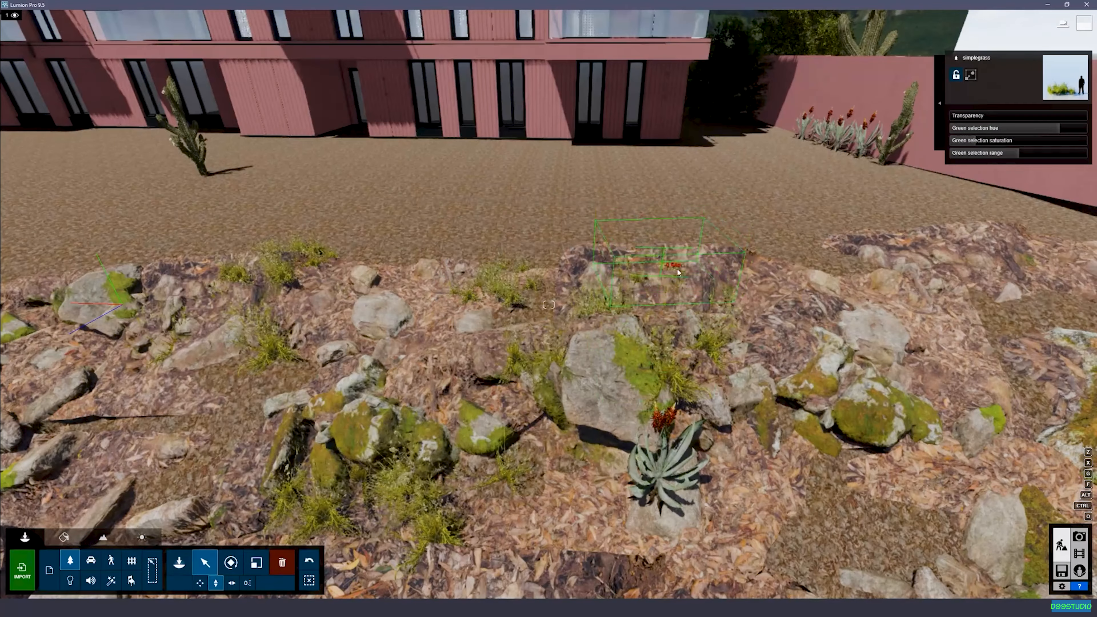
pyautogui.click(321, 252)
pyautogui.moveTo(1061, 131); pyautogui.dragTo(1054, 131)
pyautogui.press('s')
pyautogui.moveTo(1034, 259); pyautogui.dragTo(1057, 488, button='right')
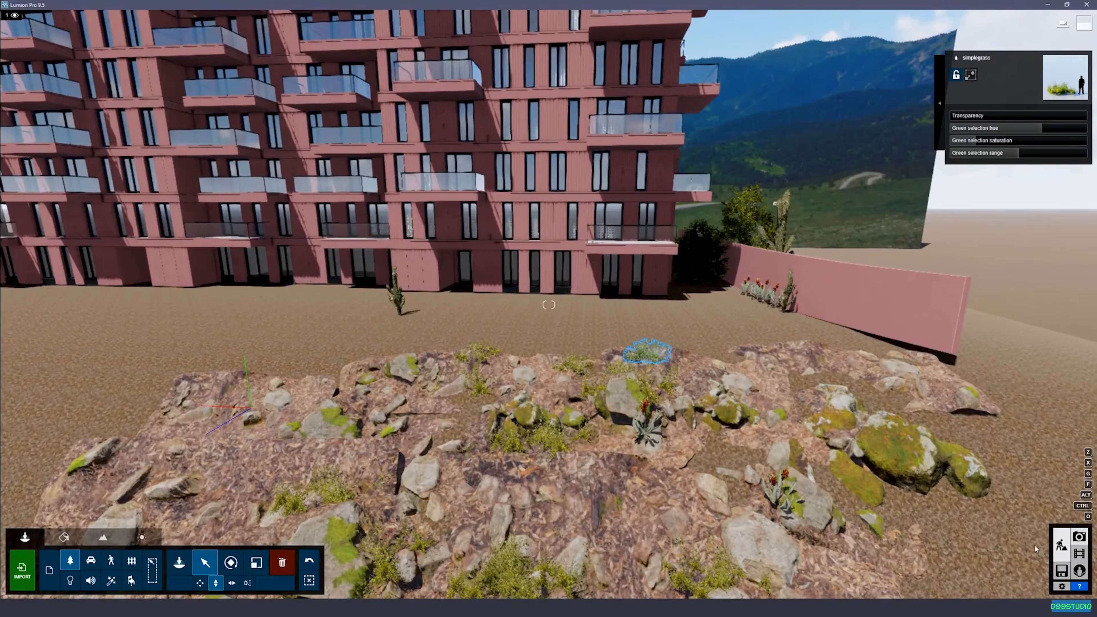
# - Check the planted foreground through the saved camera of photo 2 and return to building
pyautogui.click(1065, 546)
pyautogui.click(129, 513)
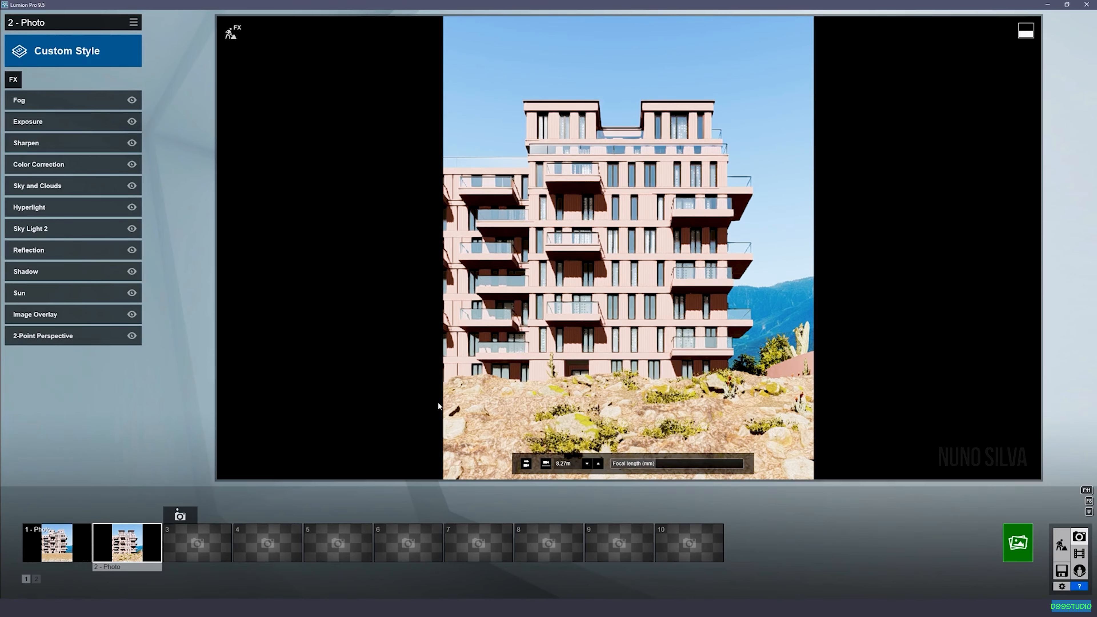
pyautogui.click(1061, 545)
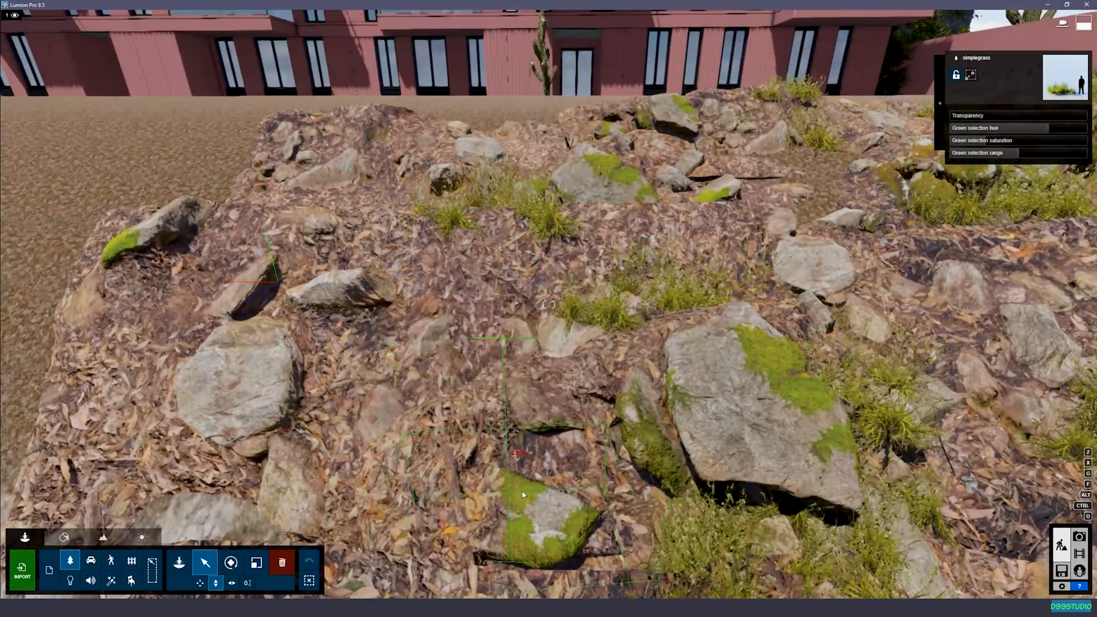
# - Adjust the size and position of the simplegrass near the small mossy stone, and tilt the mossy rock at the rear edge
pyautogui.press('l')
pyautogui.moveTo(522, 495); pyautogui.dragTo(587, 236)
pyautogui.press('m')
pyautogui.press('l')
pyautogui.moveTo(587, 235); pyautogui.dragTo(604, 194, button='right')
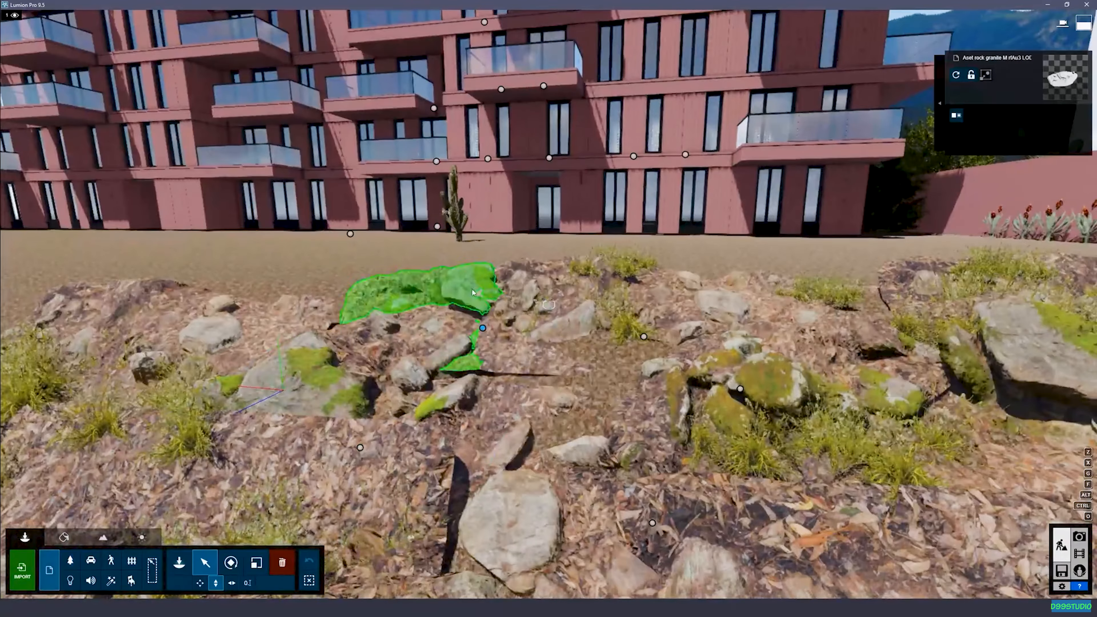
pyautogui.moveTo(378, 586); pyautogui.dragTo(394, 587)
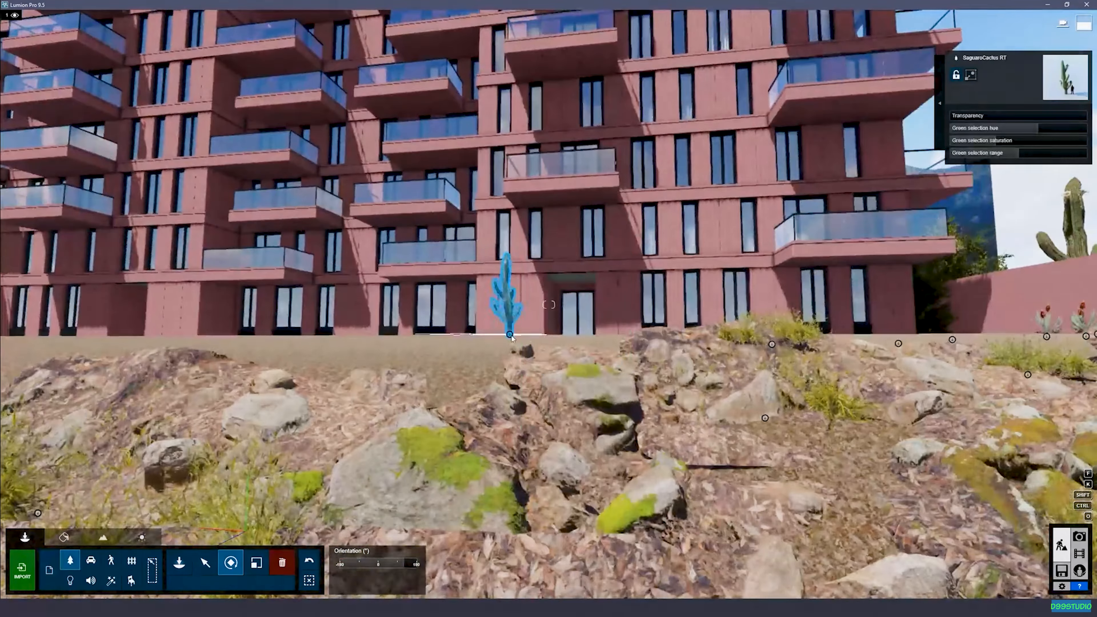
# - Plant a SaguaroCactus copy among the rear rocks in front of the entrance, and copy an AloeVera beside it
pyautogui.press('w')
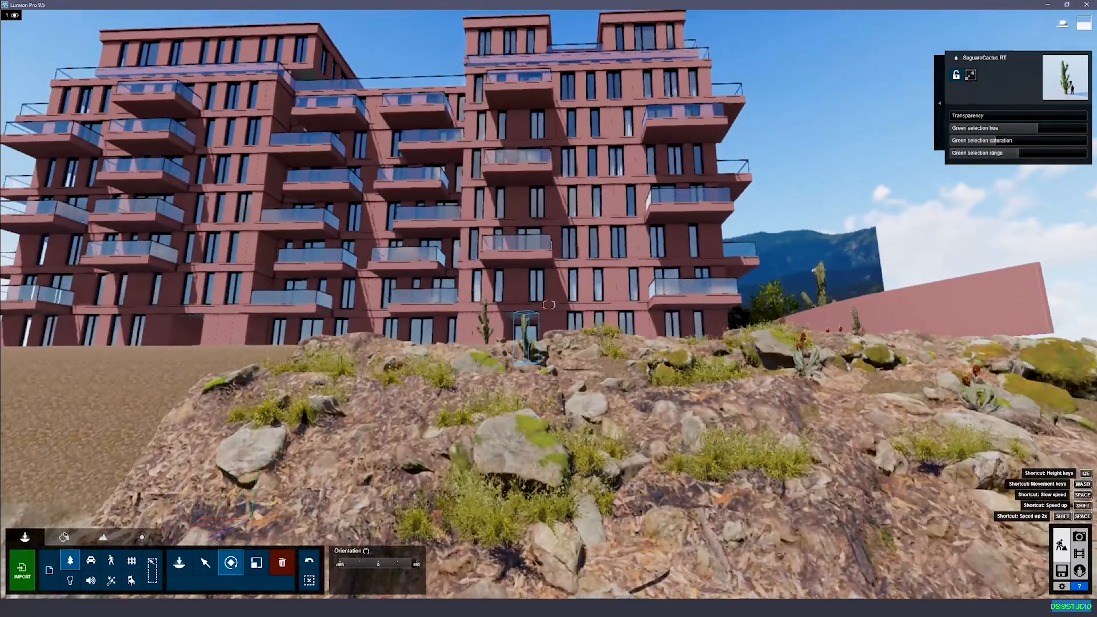
pyautogui.press('w')
pyautogui.press('w')
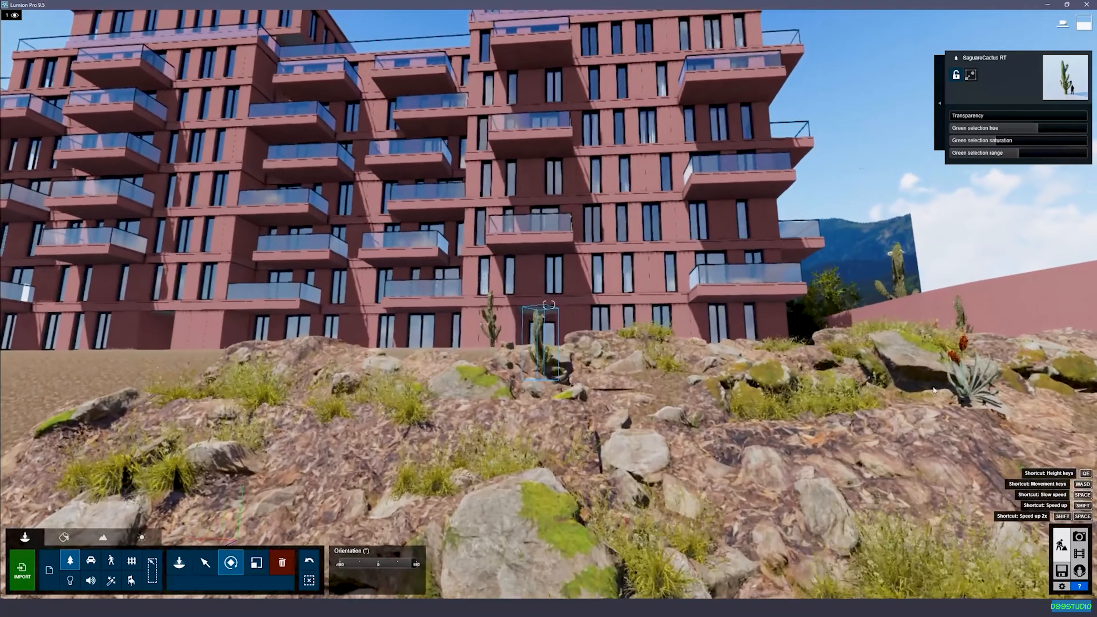
pyautogui.keyDown('alt'); pyautogui.moveTo(972, 410); pyautogui.dragTo(480, 393); pyautogui.keyUp('alt')
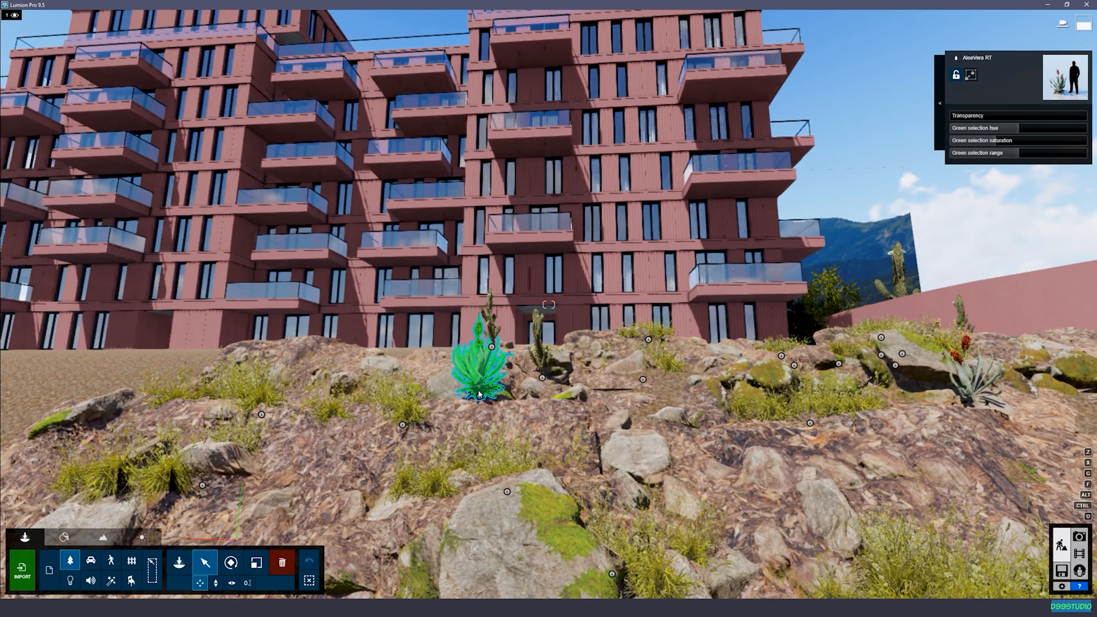
pyautogui.press('s')
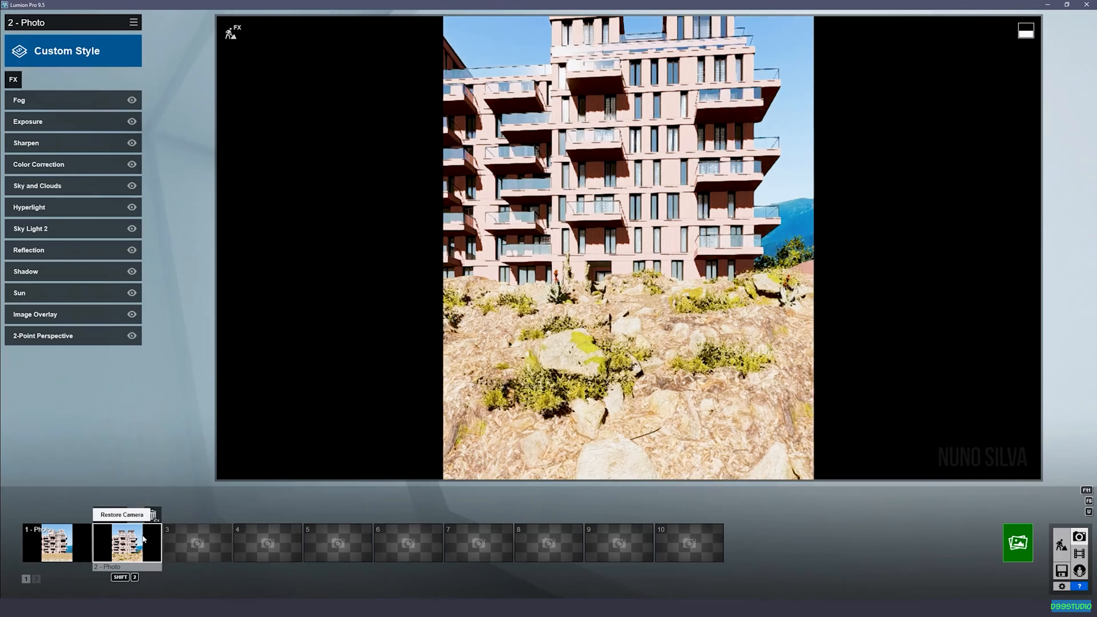
# - Restore the camera of photo 2 and render the current shot at Desktop size 1920x1080, saved as 19
pyautogui.click(139, 544)
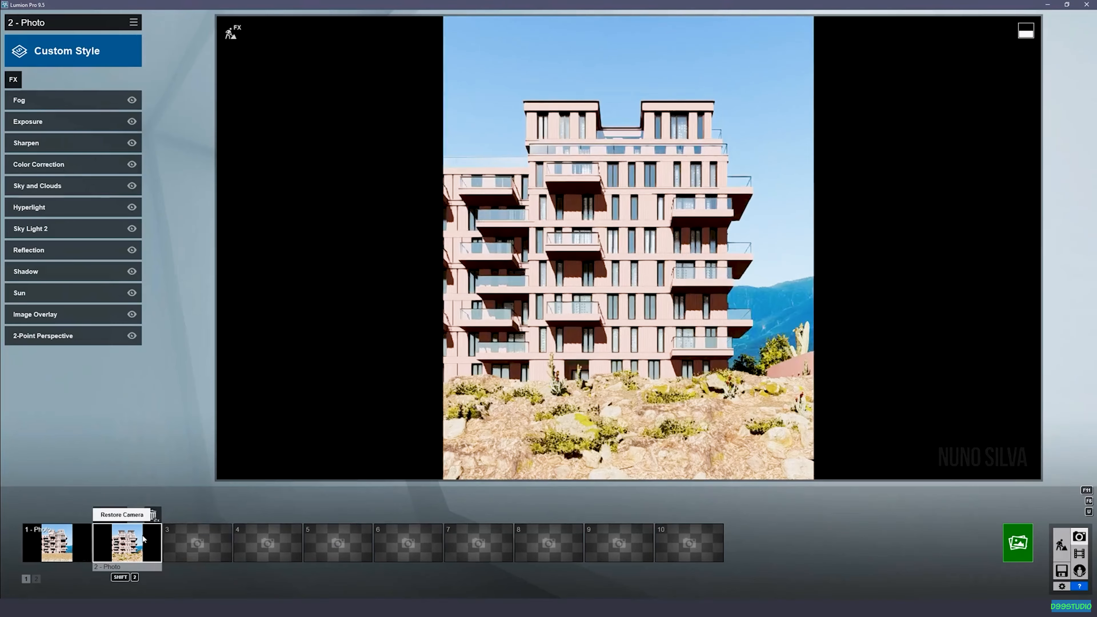
pyautogui.click(1017, 552)
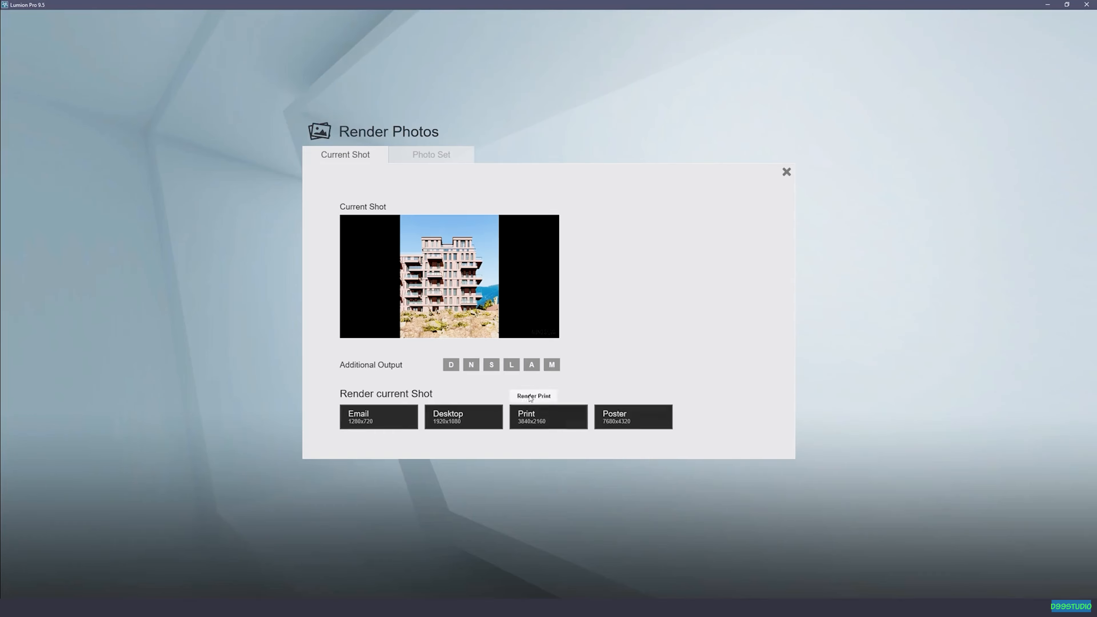
pyautogui.click(470, 418)
pyautogui.write('19')
pyautogui.press('Return')
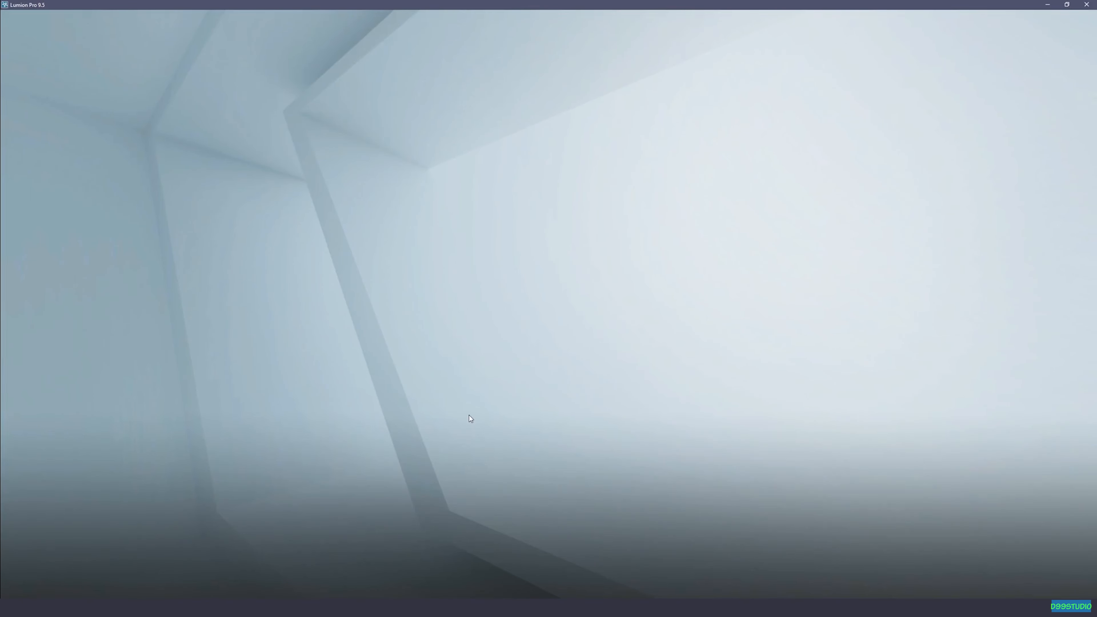